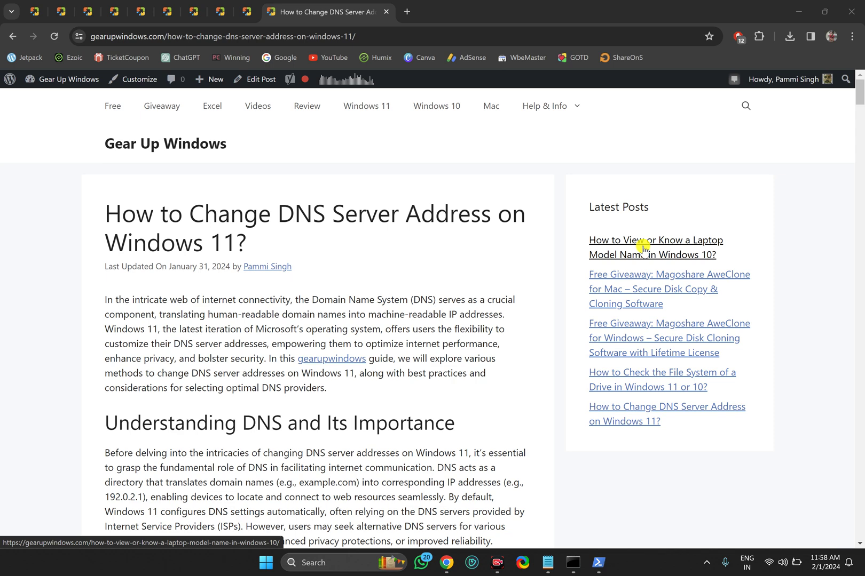
Step: Open the Windows network settings and show the properties of the connected JioFiber-2.4ghz Wi-Fi network
{"action": "right_click", "coordinate": [268, 564]}
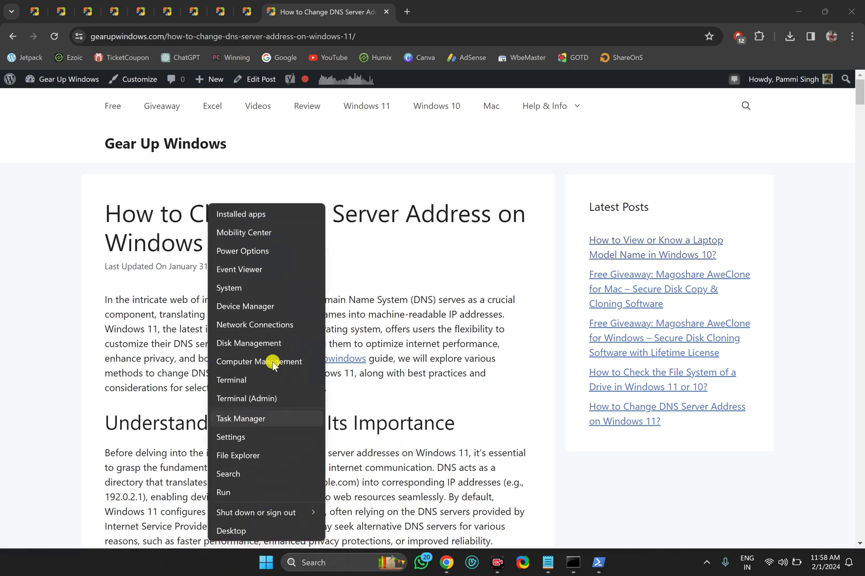
{"action": "left_click", "coordinate": [267, 440]}
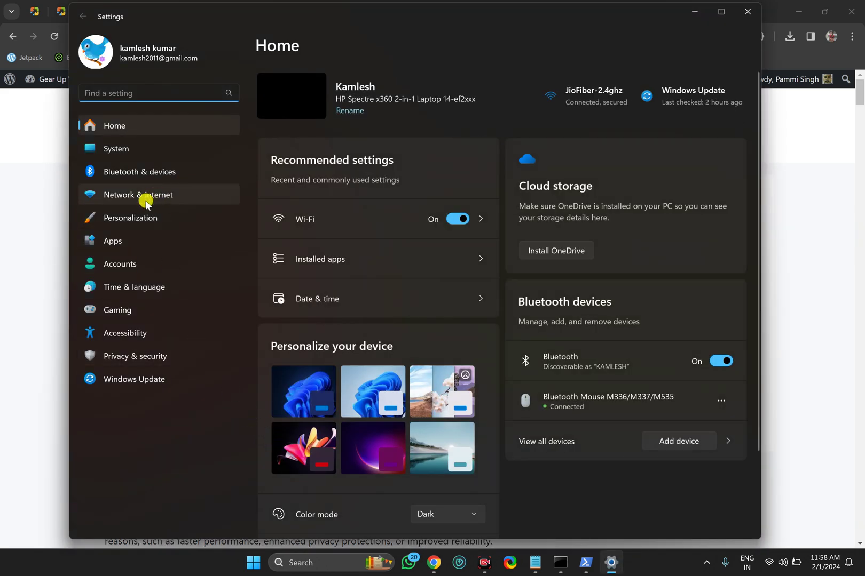
{"action": "left_click", "coordinate": [147, 203]}
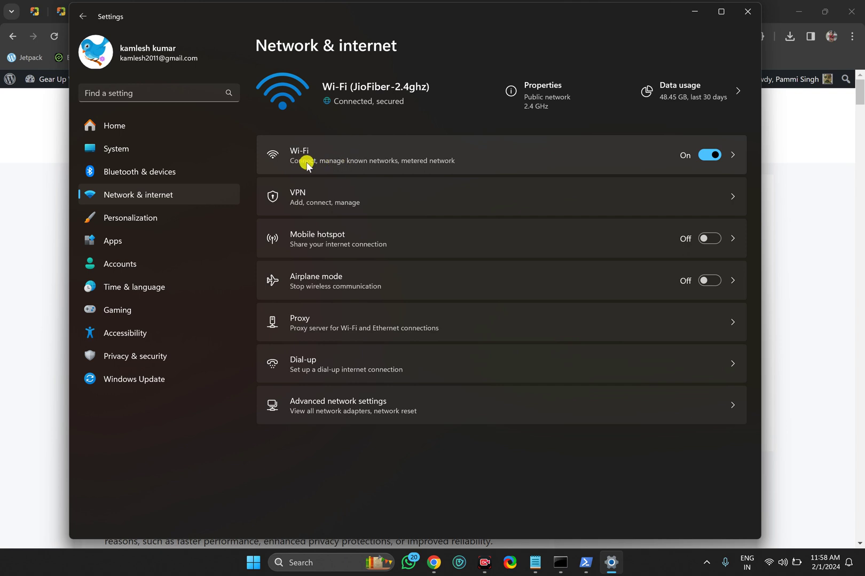
{"action": "left_click", "coordinate": [357, 160]}
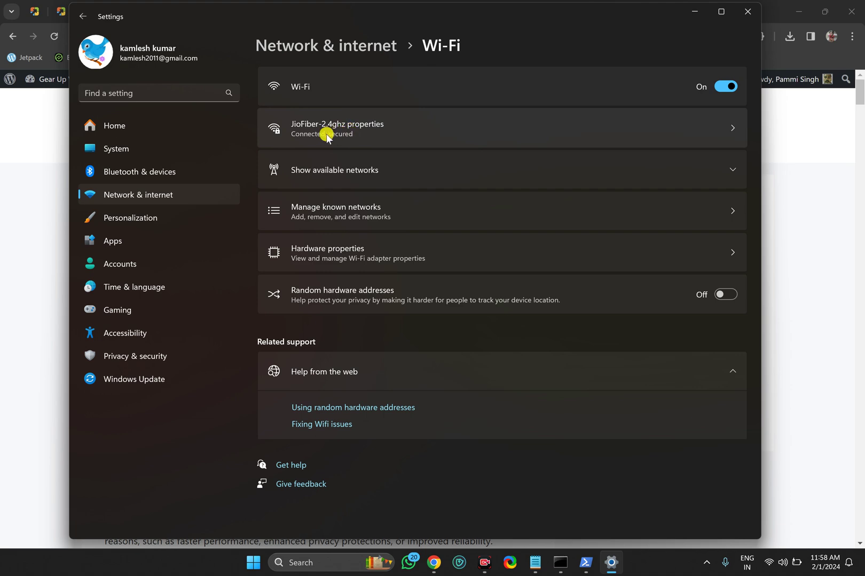
{"action": "left_click", "coordinate": [358, 137]}
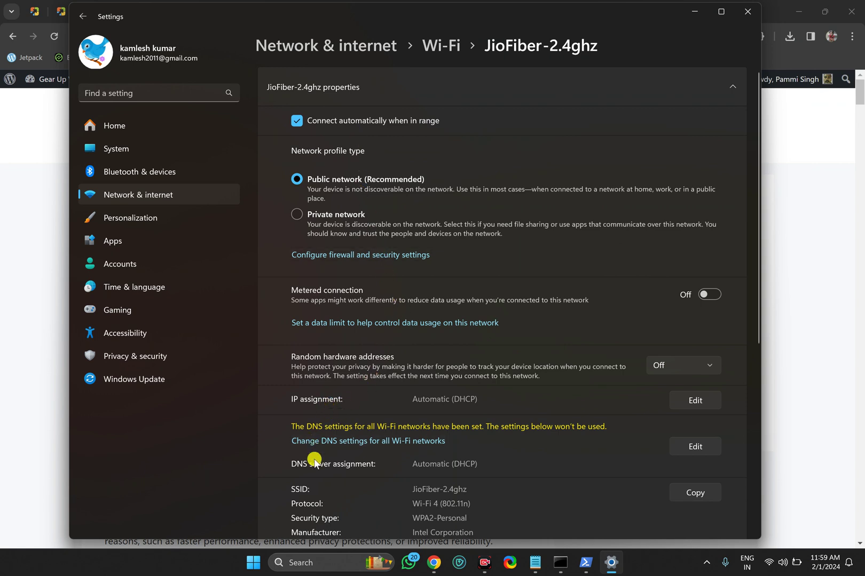
Step: Edit the Wi-Fi network's DNS server assignment, switching it to Manual and turning IPv4 on
{"action": "scroll", "coordinate": [342, 395], "scroll_direction": "down", "scroll_amount": 3}
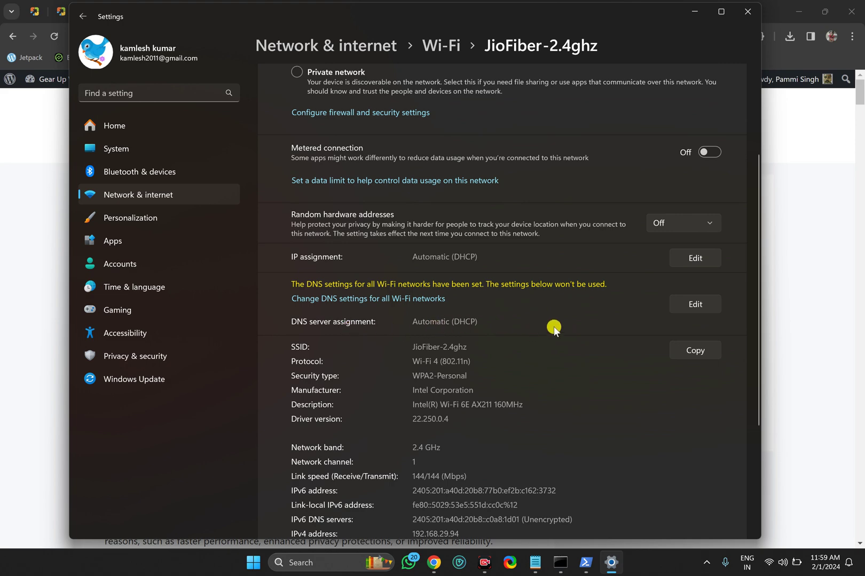
{"action": "left_click", "coordinate": [692, 305]}
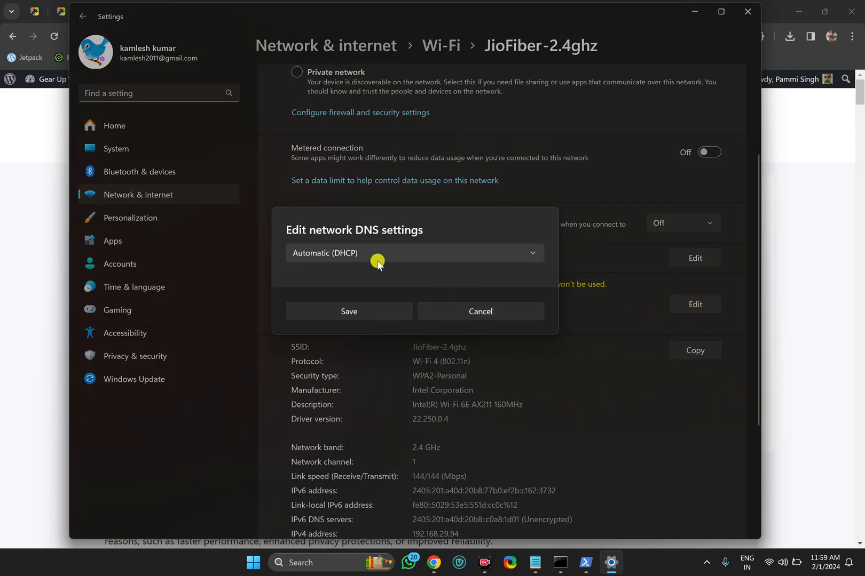
{"action": "left_click", "coordinate": [313, 256]}
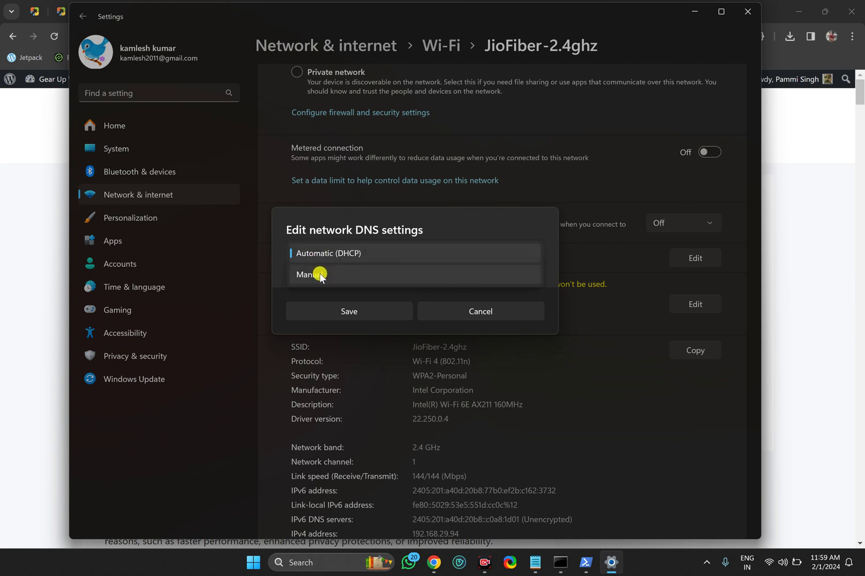
{"action": "left_click", "coordinate": [322, 274]}
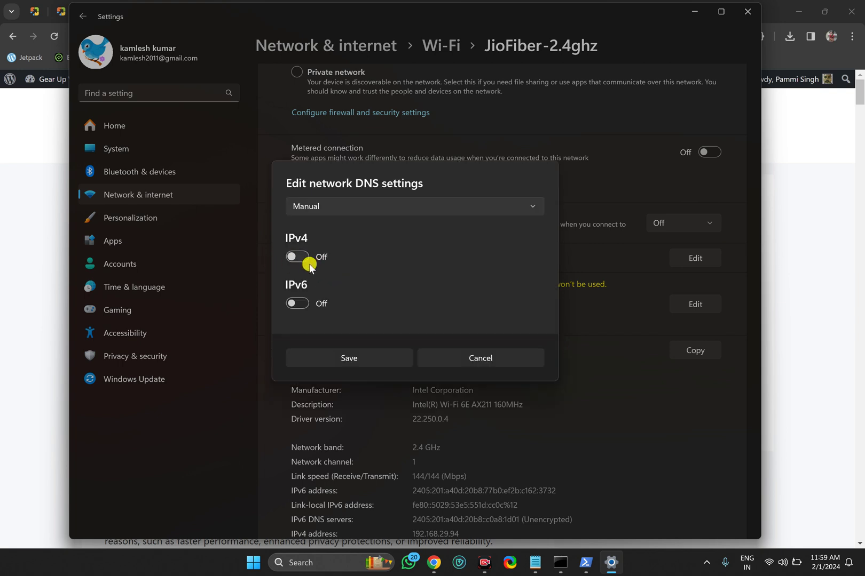
{"action": "left_click", "coordinate": [301, 259]}
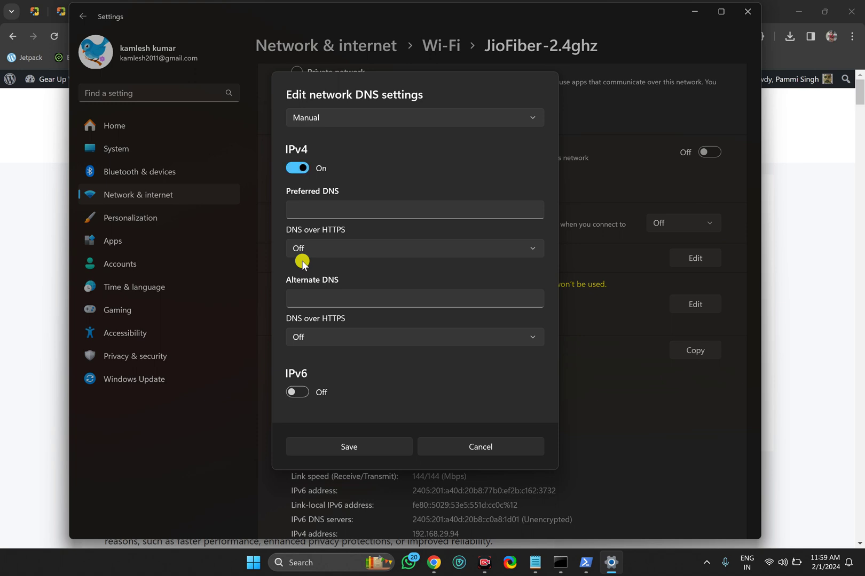
{"action": "left_click", "coordinate": [322, 214]}
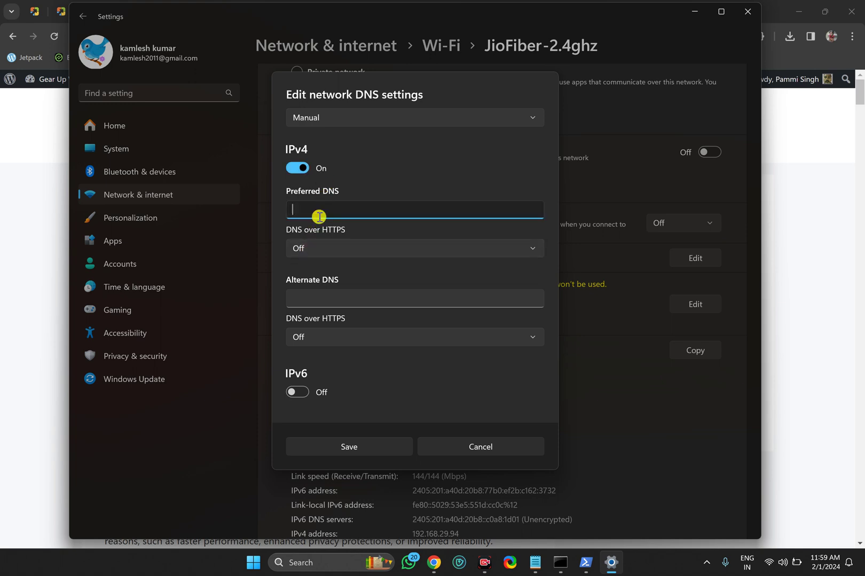
{"action": "left_click", "coordinate": [354, 304]}
Step: Switch to Notepad and review the primary and secondary server addresses for Cloudflare DNS, Google Public DNS and OpenDNS
{"action": "left_click", "coordinate": [534, 567]}
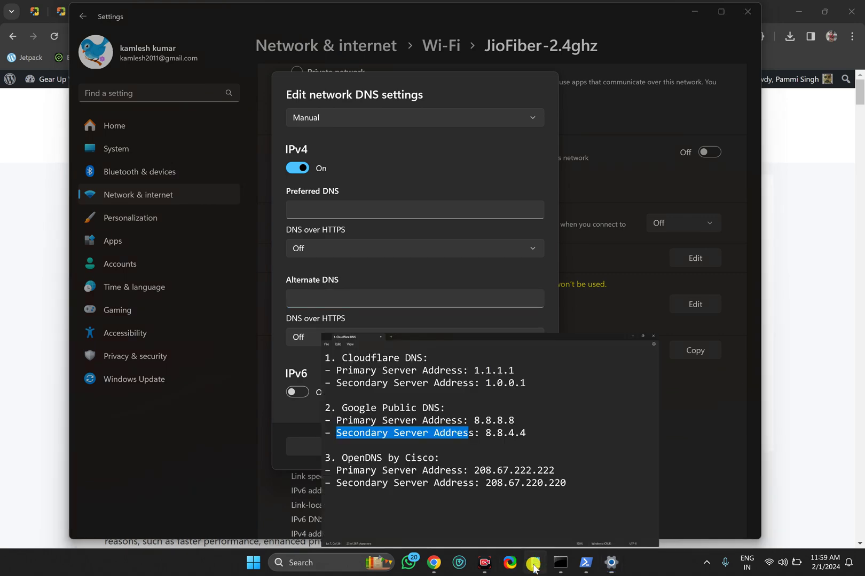
{"action": "left_click", "coordinate": [275, 188]}
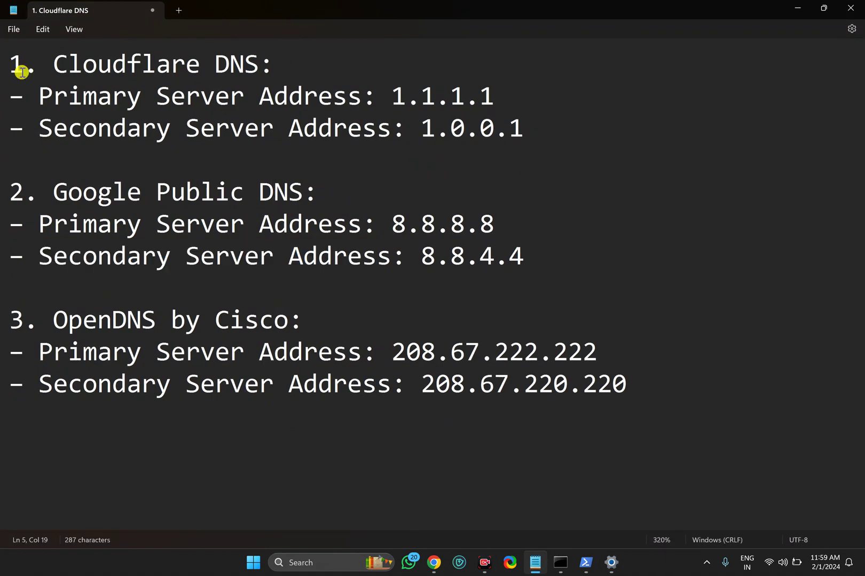
{"action": "left_click_drag", "start_coordinate": [11, 65], "coordinate": [687, 383]}
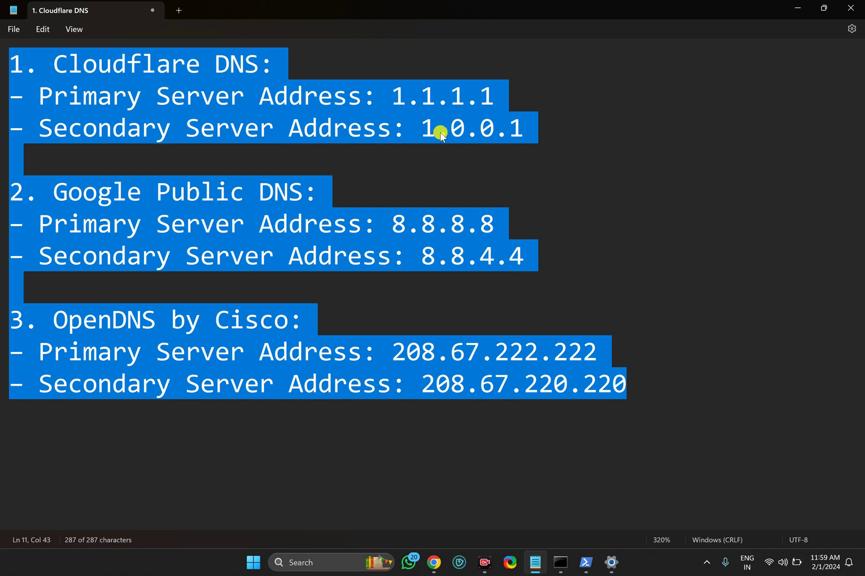
{"action": "left_click", "coordinate": [421, 105]}
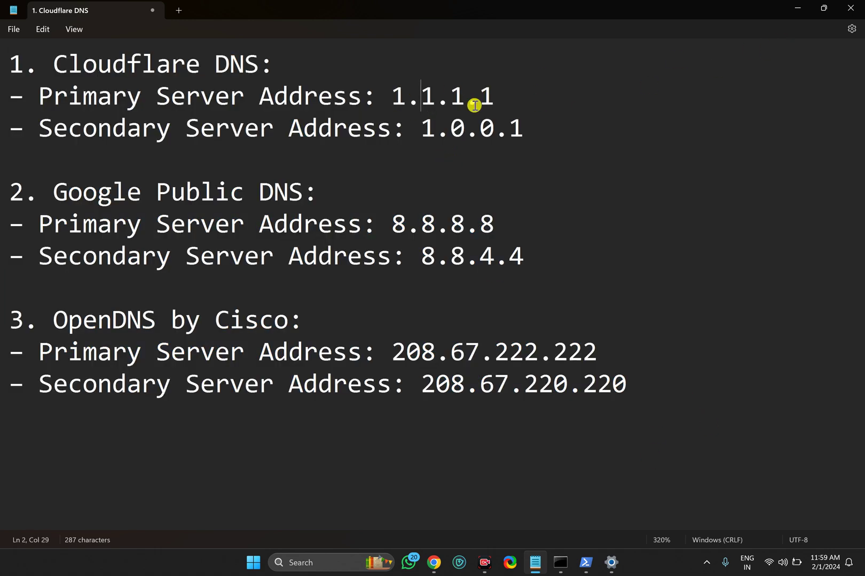
{"action": "left_click", "coordinate": [800, 7]}
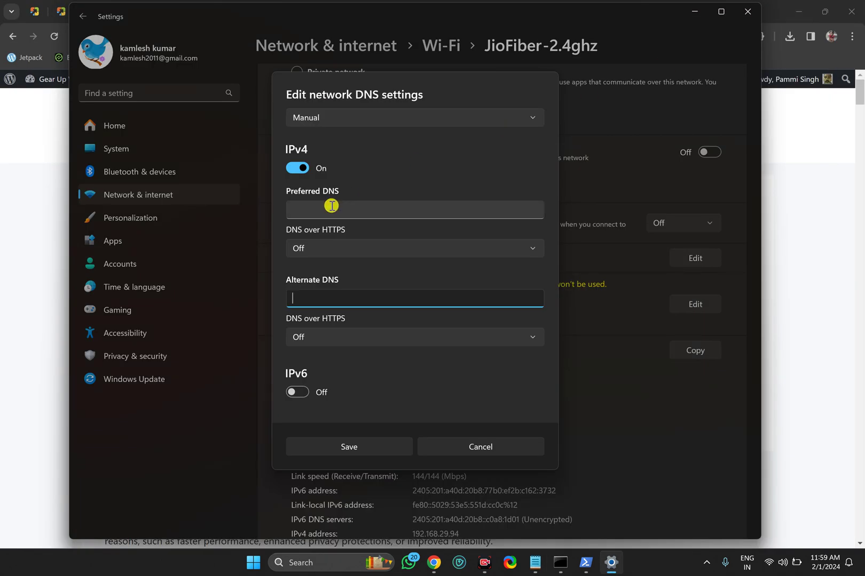
Step: Set the IPv4 preferred DNS to 1.1.1.1 and alternate DNS to 1.0.0.1, save them, and close Settings
{"action": "left_click", "coordinate": [331, 207]}
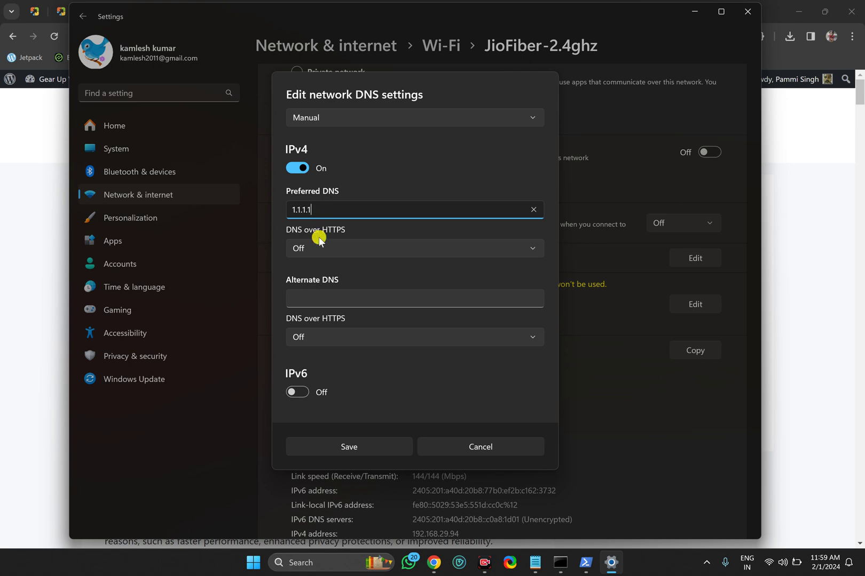
{"action": "left_click", "coordinate": [305, 299]}
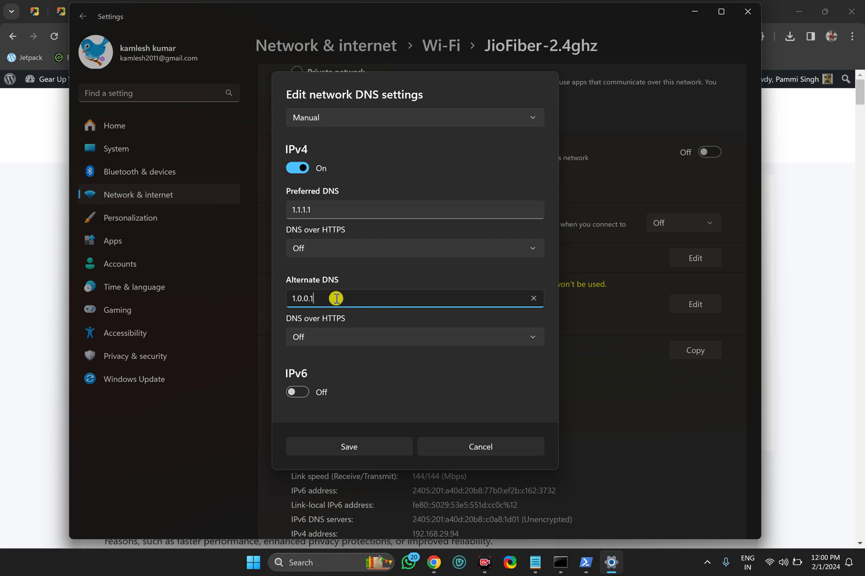
{"action": "left_click", "coordinate": [352, 447]}
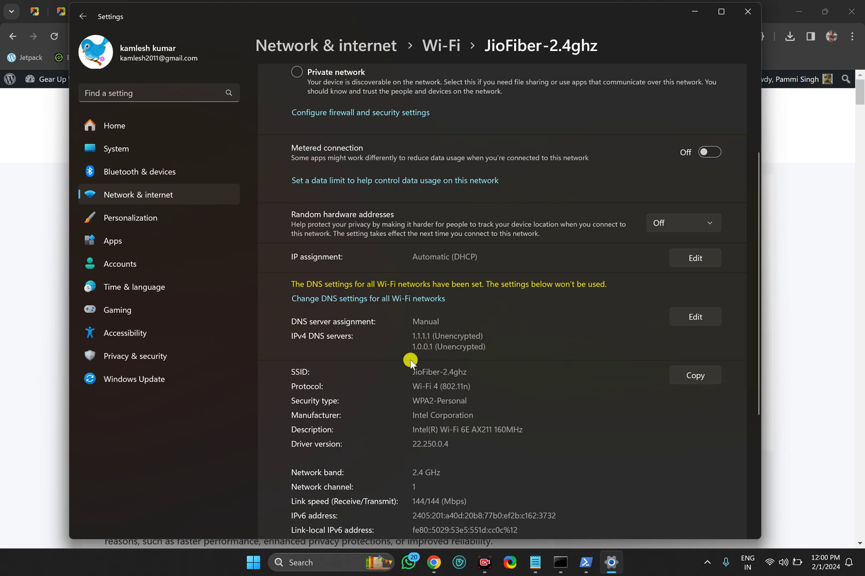
{"action": "left_click", "coordinate": [747, 11]}
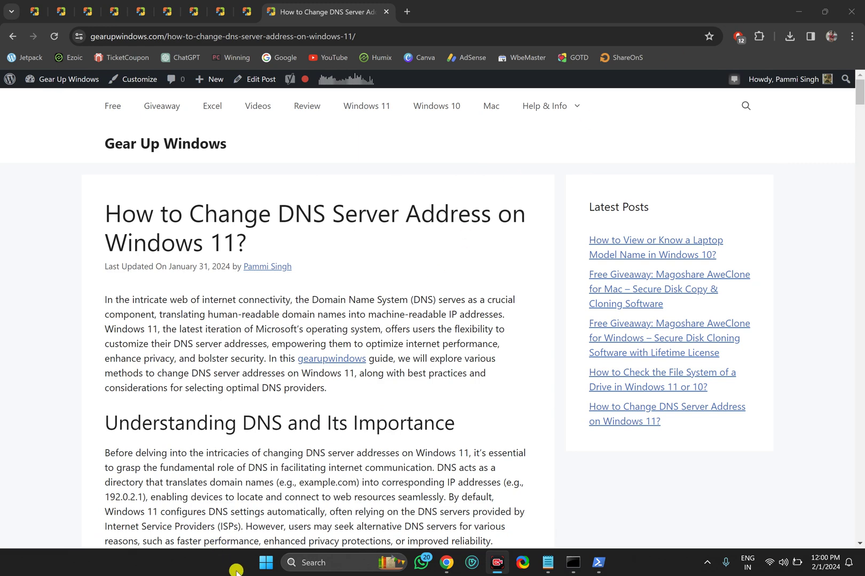
Step: Switch to Control Panel and view it by Category
{"action": "left_click", "coordinate": [268, 567]}
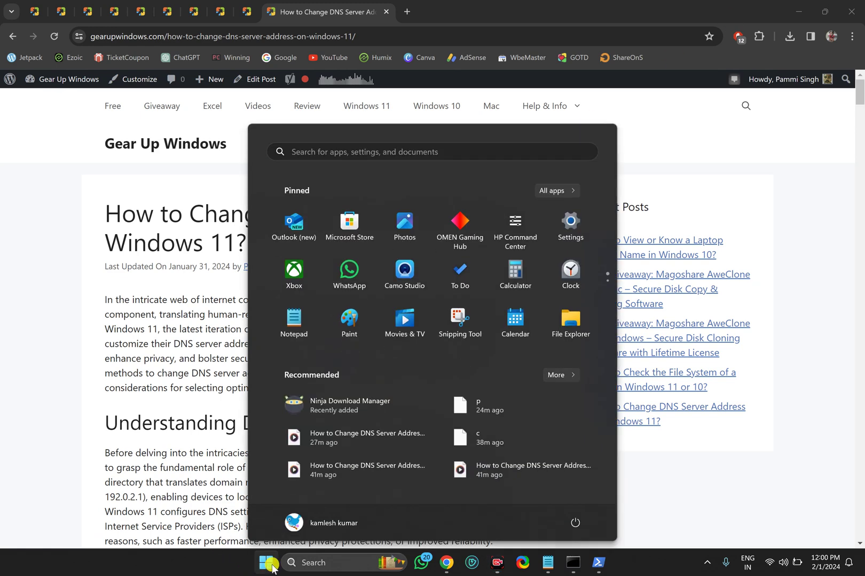
{"action": "type", "text": "control"}
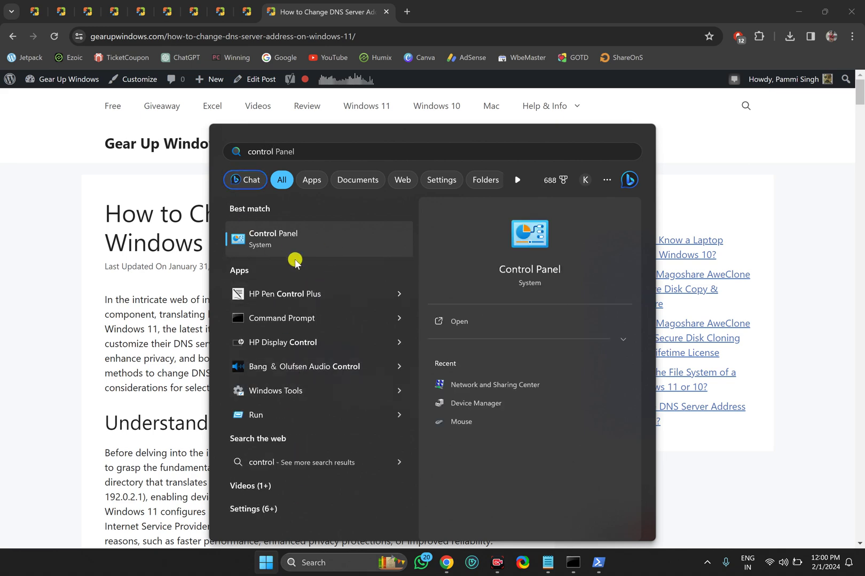
{"action": "left_click", "coordinate": [297, 245]}
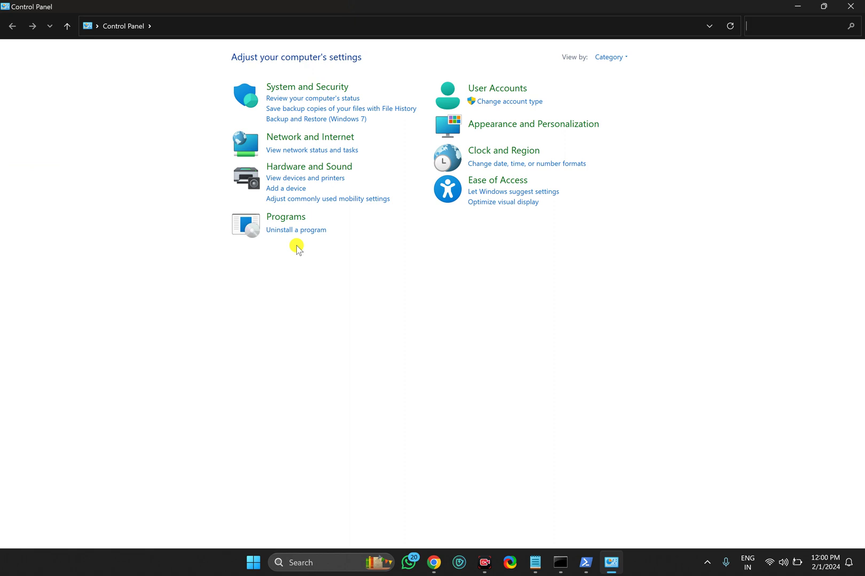
{"action": "left_click", "coordinate": [609, 63]}
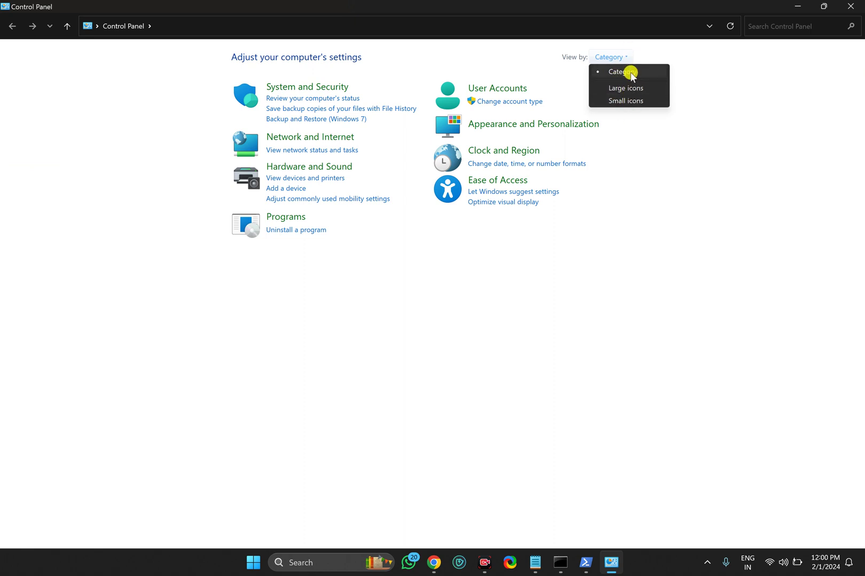
{"action": "left_click", "coordinate": [621, 74]}
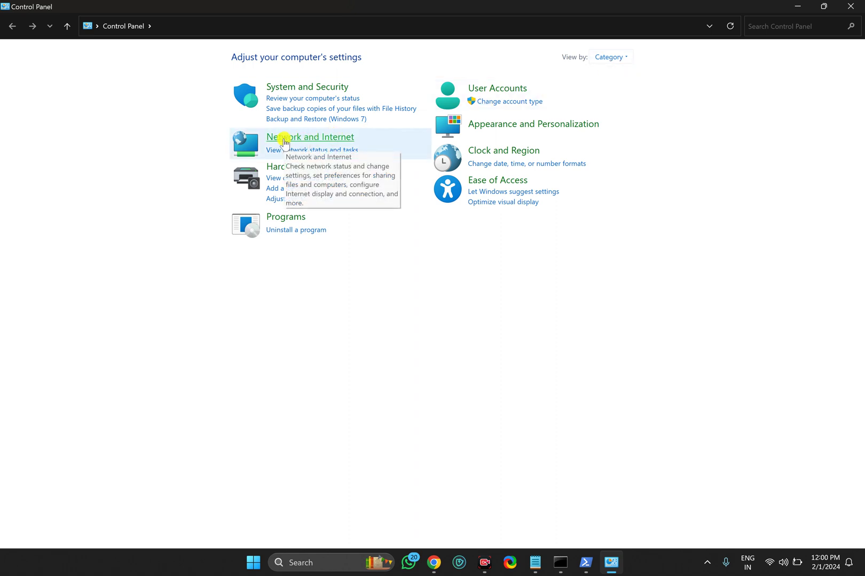
Step: Open the list of network adapters from the Network and Sharing Center
{"action": "left_click", "coordinate": [303, 140]}
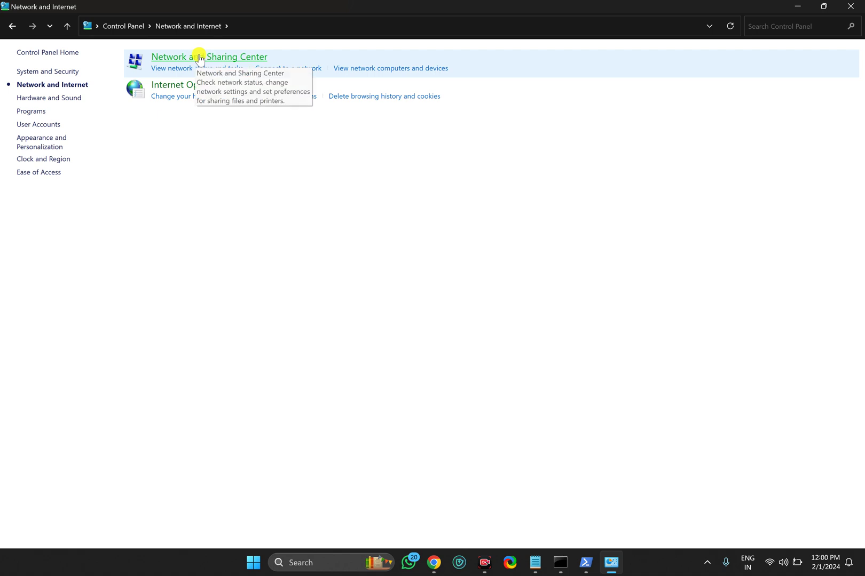
{"action": "left_click", "coordinate": [220, 57]}
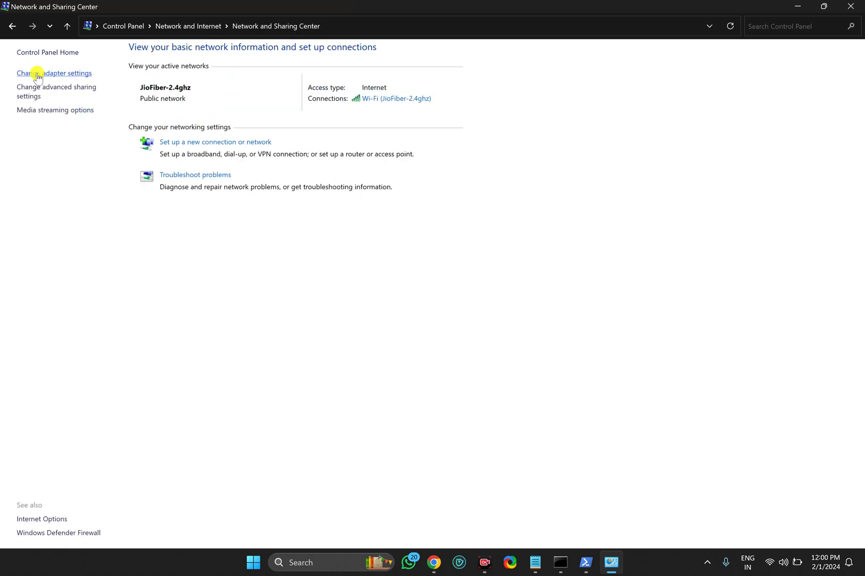
{"action": "left_click", "coordinate": [48, 74]}
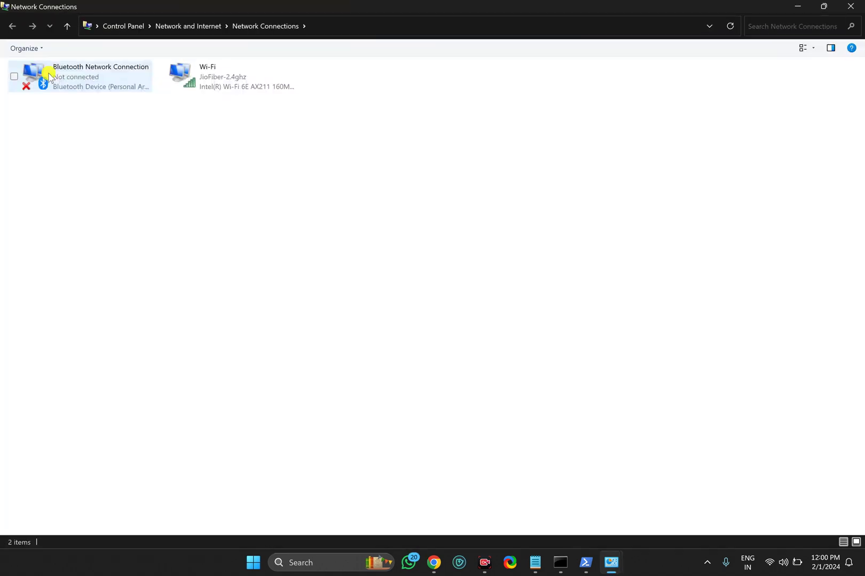
Step: Open the properties of the Wi-Fi adapter and move the dialog clear of the adapter list
{"action": "left_click", "coordinate": [219, 84]}
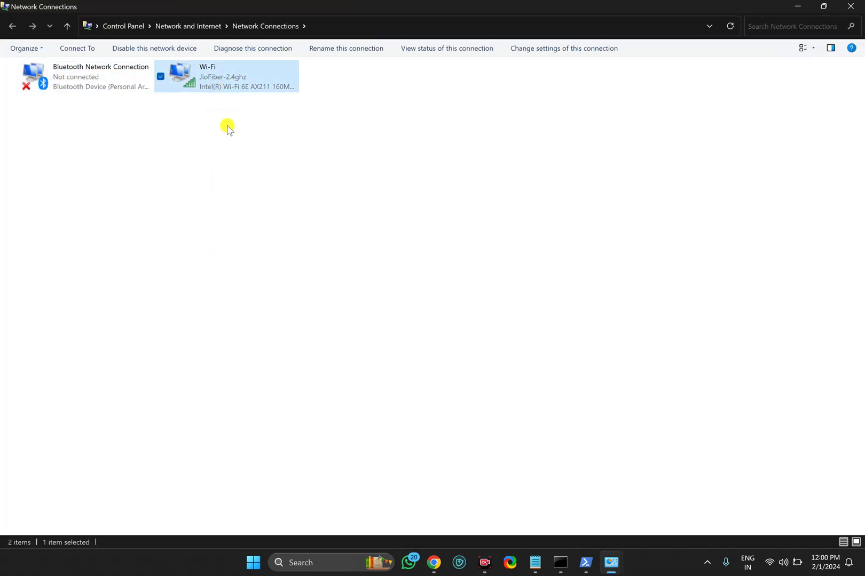
{"action": "right_click", "coordinate": [252, 89]}
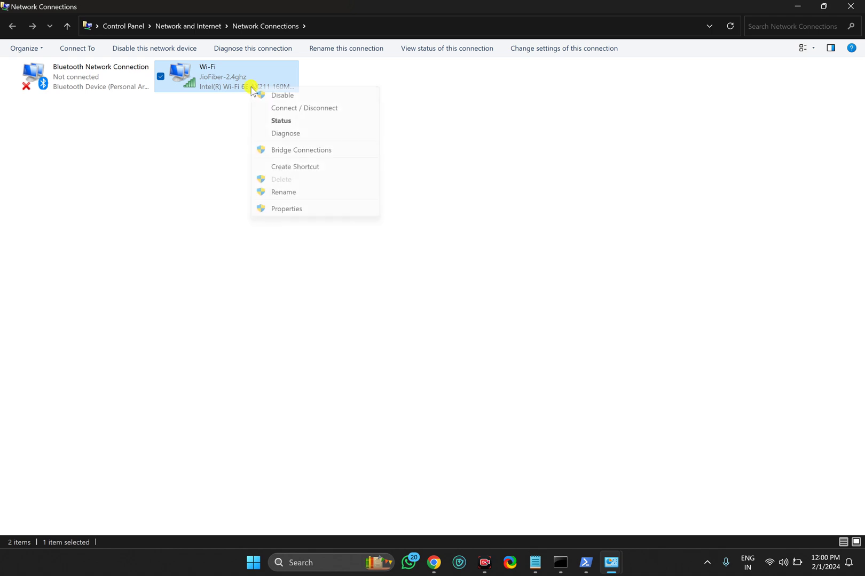
{"action": "left_click", "coordinate": [284, 209]}
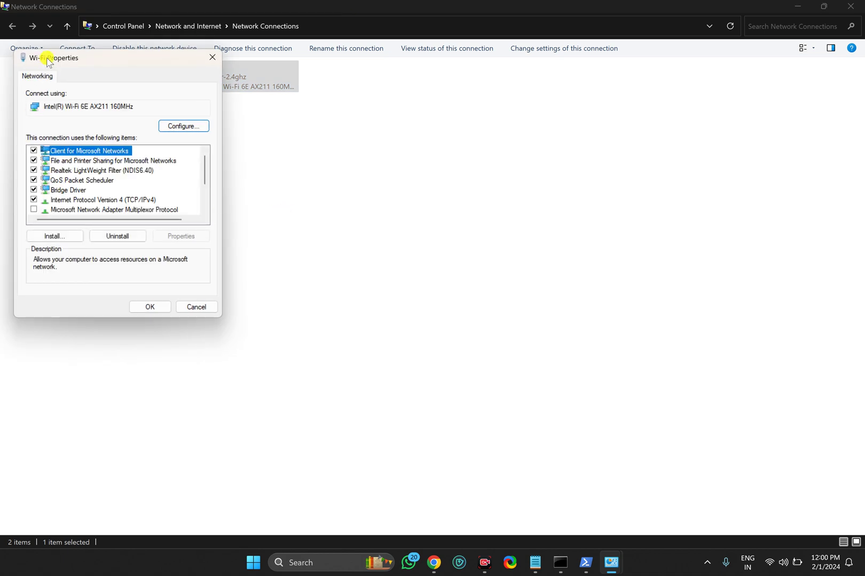
{"action": "left_click_drag", "start_coordinate": [67, 57], "coordinate": [364, 100]}
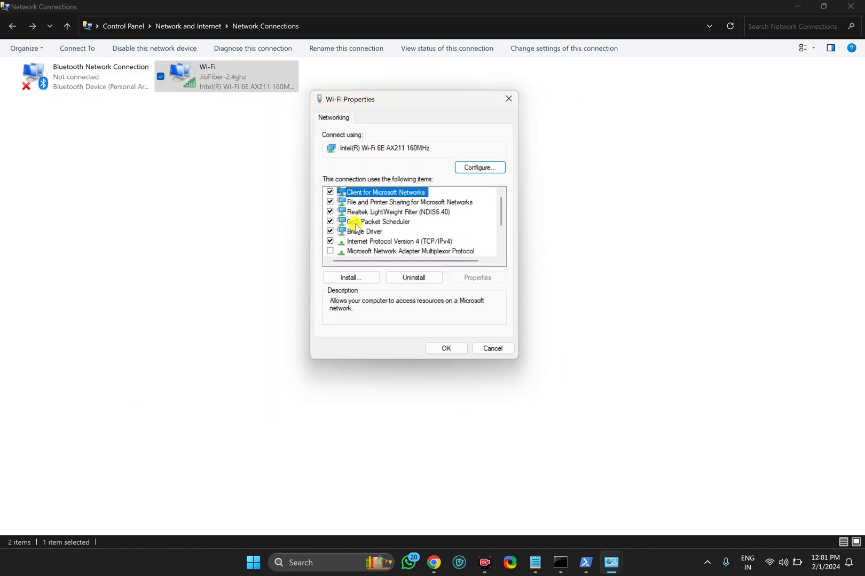
Step: Open the Wi-Fi adapter's Internet Protocol Version 4 (TCP/IPv4) properties and choose to use manually specified DNS server addresses
{"action": "left_click", "coordinate": [364, 243]}
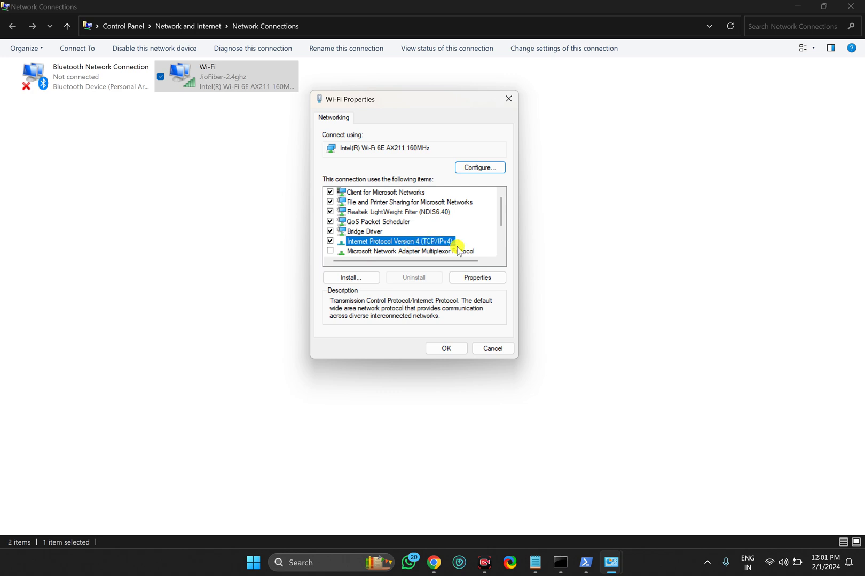
{"action": "left_click", "coordinate": [471, 280]}
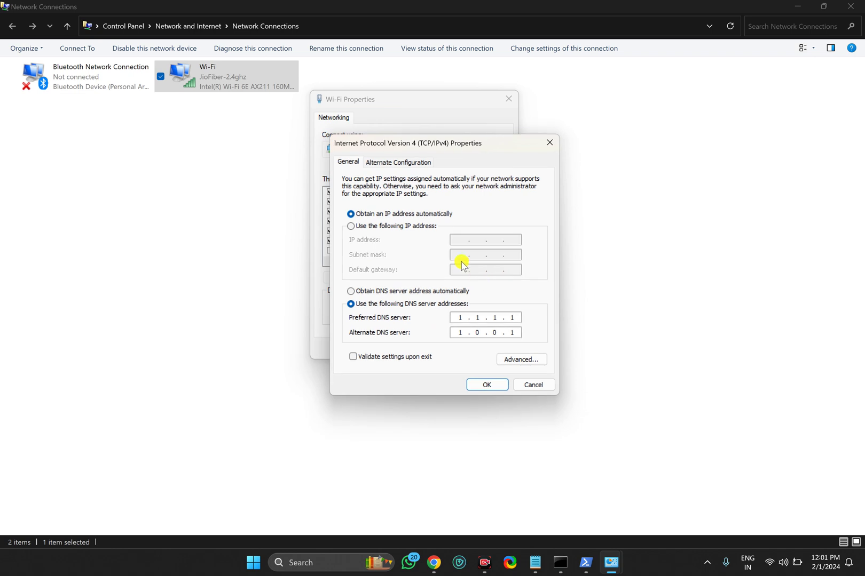
{"action": "left_click_drag", "start_coordinate": [427, 144], "coordinate": [365, 124]}
{"action": "left_click", "coordinate": [289, 285]}
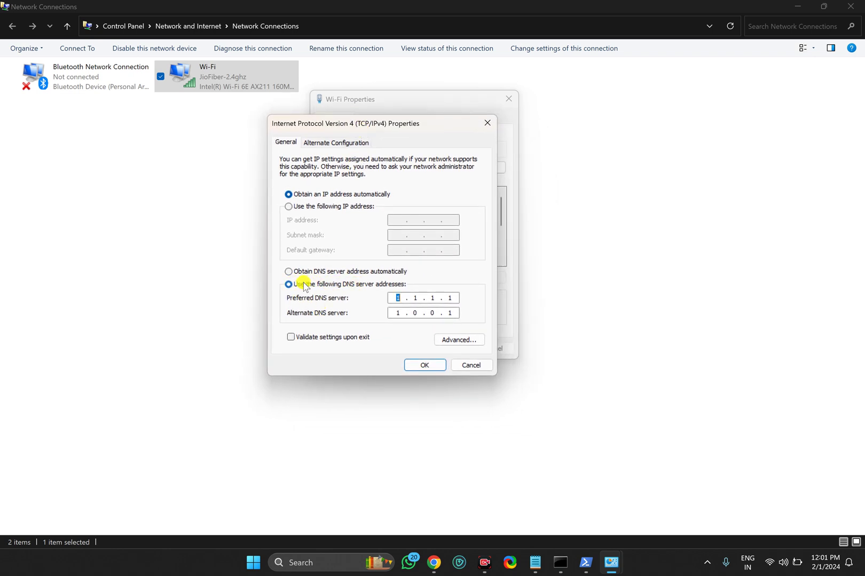
{"action": "left_click", "coordinate": [398, 302]}
Step: Accept the IPv4 settings, close the Wi-Fi properties, and close the Network Connections and Network and Sharing Center windows
{"action": "left_click", "coordinate": [422, 365]}
{"action": "left_click", "coordinate": [434, 354]}
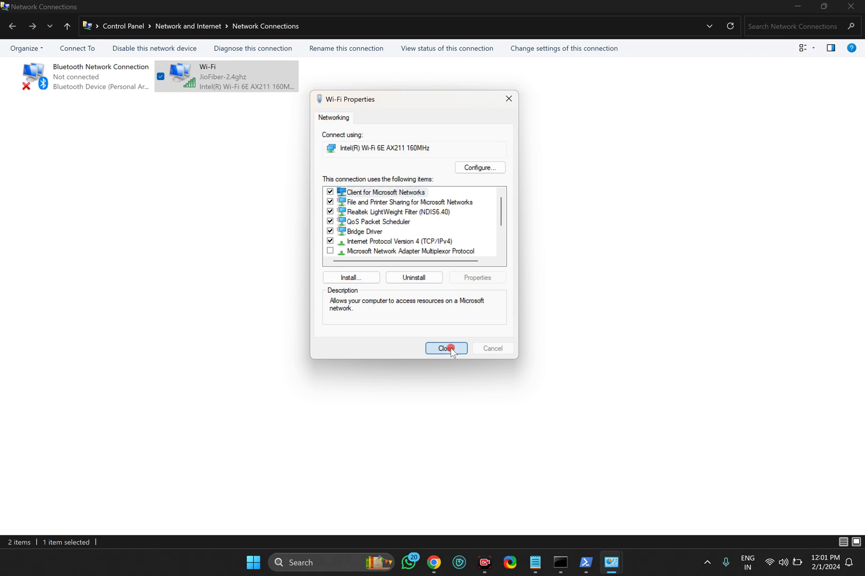
{"action": "left_click", "coordinate": [856, 5]}
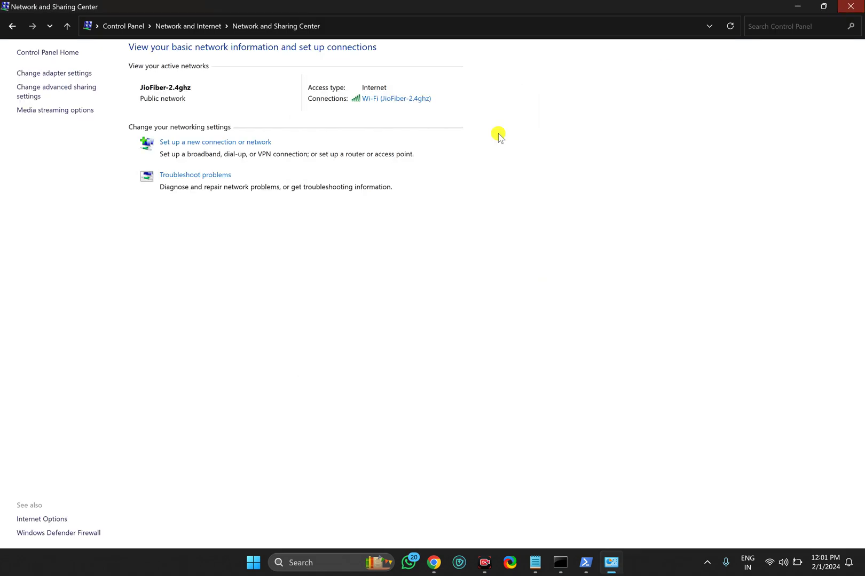
{"action": "left_click", "coordinate": [854, 5]}
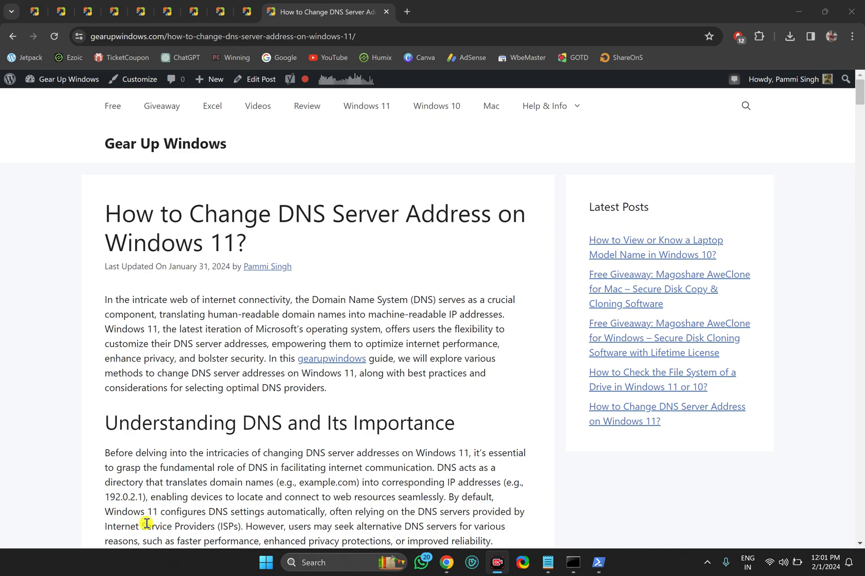
Step: Search Windows for cmd, open Command Prompt as administrator, and maximize its window
{"action": "left_click", "coordinate": [265, 564]}
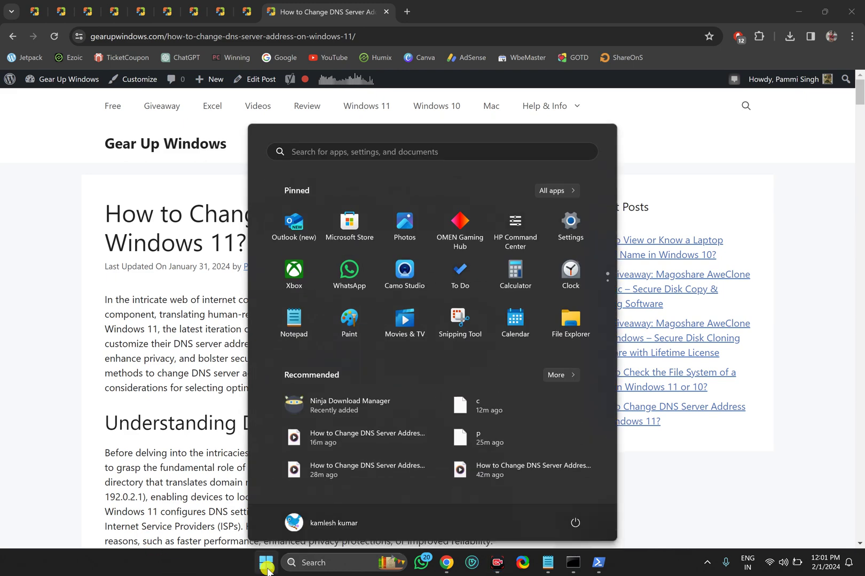
{"action": "type", "text": "cm"}
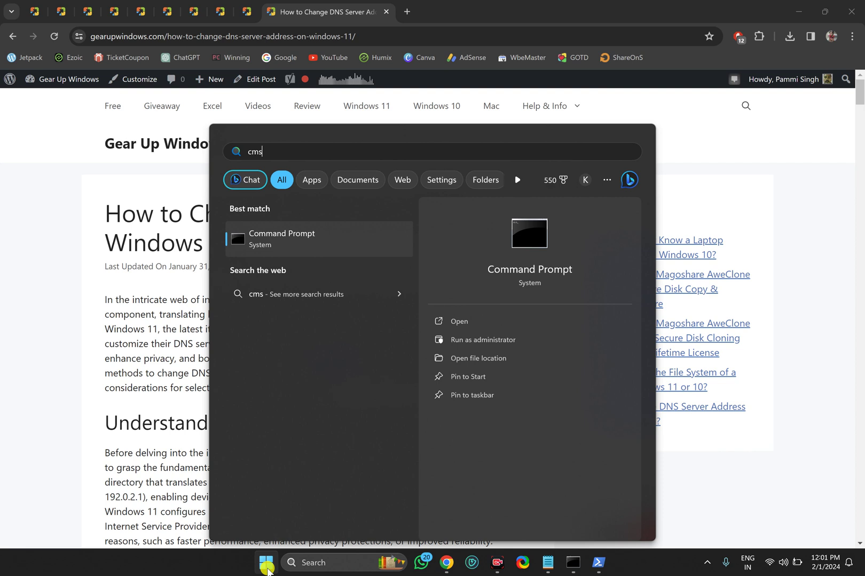
{"action": "type", "text": "d"}
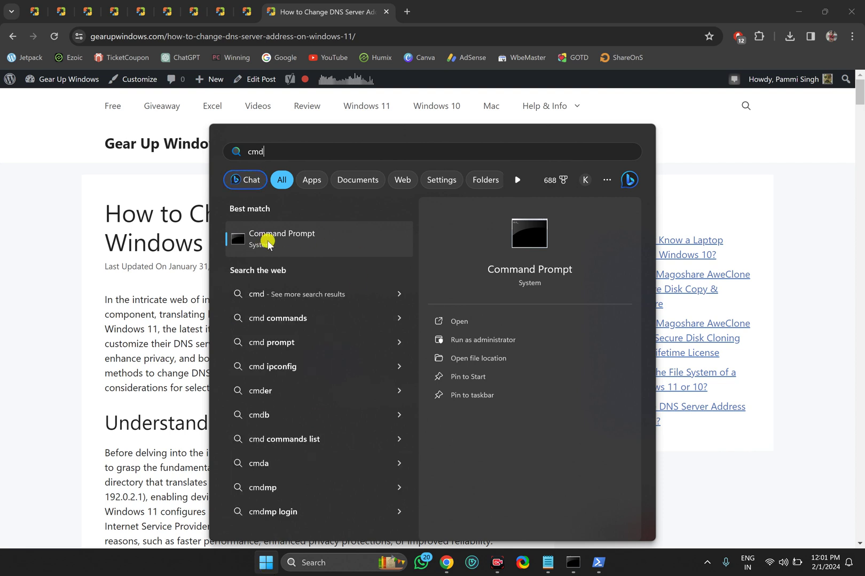
{"action": "right_click", "coordinate": [282, 239]}
{"action": "left_click", "coordinate": [322, 252]}
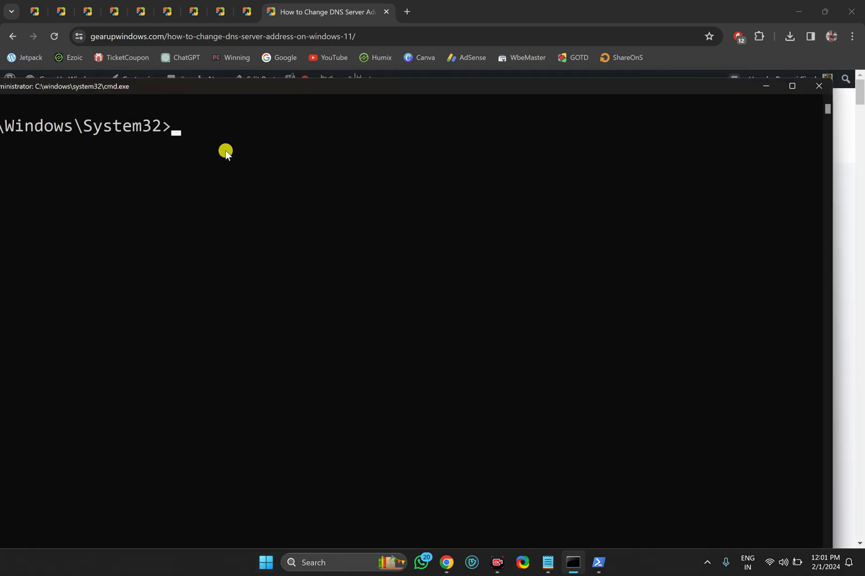
{"action": "double_click", "coordinate": [395, 86]}
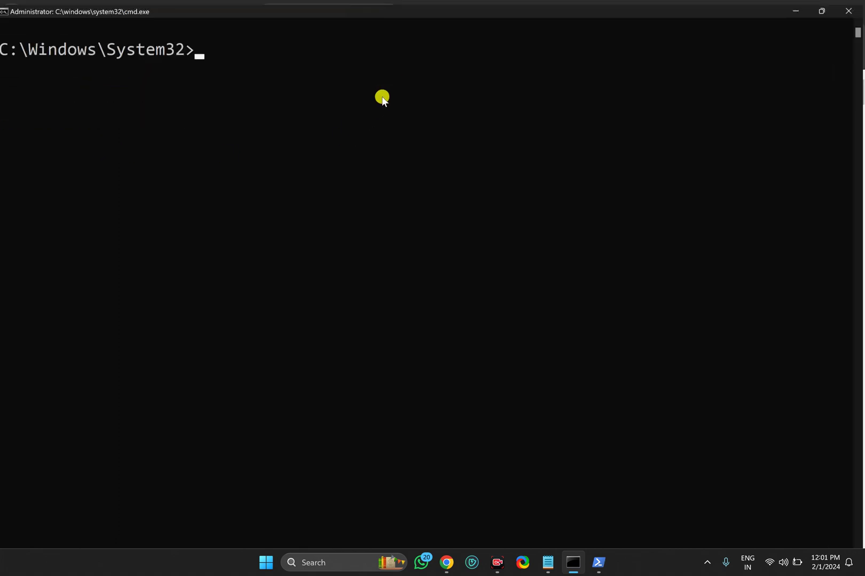
{"action": "left_click", "coordinate": [357, 109]}
{"action": "key", "text": "Escape"}
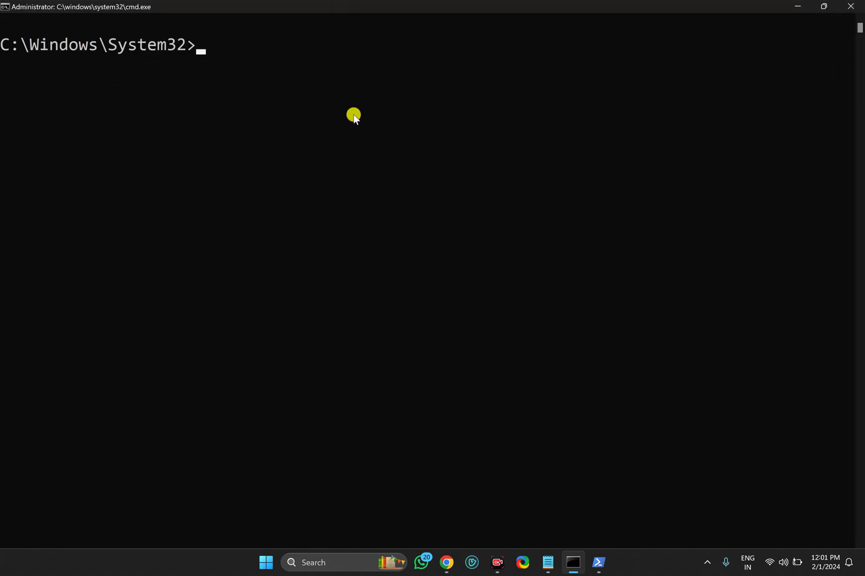
Step: Run ipconfig /all and highlight the wireless LAN adapter's name in the output
{"action": "type", "text": "netsh interface ip set dns name=\"Wi-Fi\" static 1.1.1.1"}
{"action": "key", "text": "Up"}
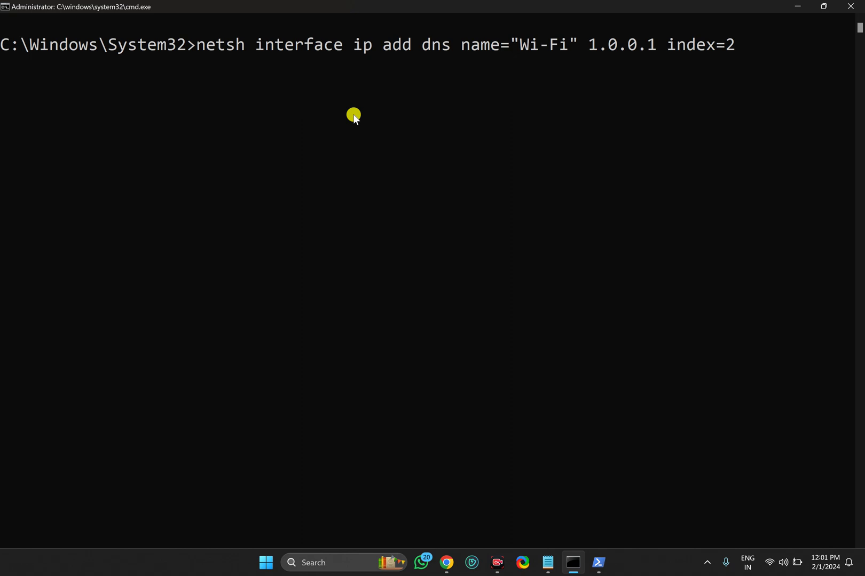
{"action": "key", "text": "Up"}
{"action": "key", "text": "Up"}
{"action": "key", "text": "Up"}
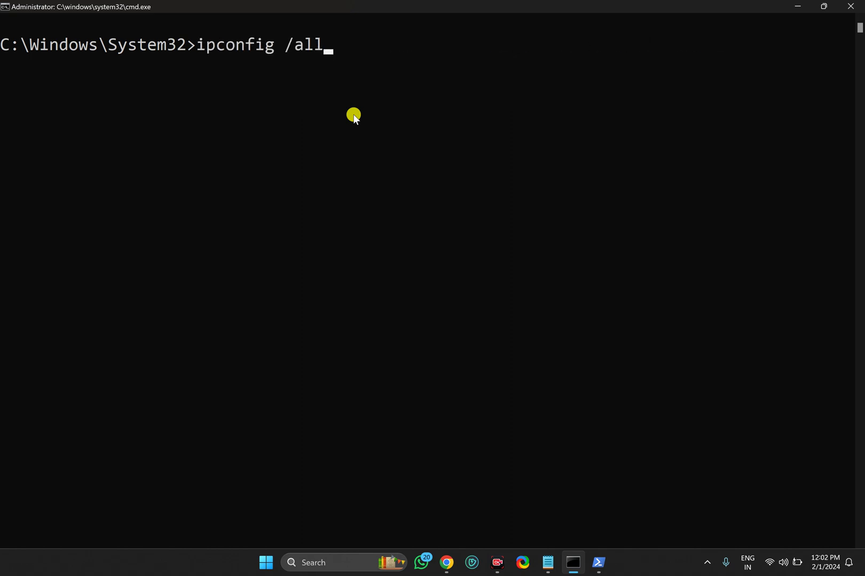
{"action": "left_click_drag", "start_coordinate": [197, 44], "coordinate": [352, 50]}
{"action": "left_click", "coordinate": [435, 49]}
{"action": "right_click", "coordinate": [435, 49]}
{"action": "key", "text": "Return"}
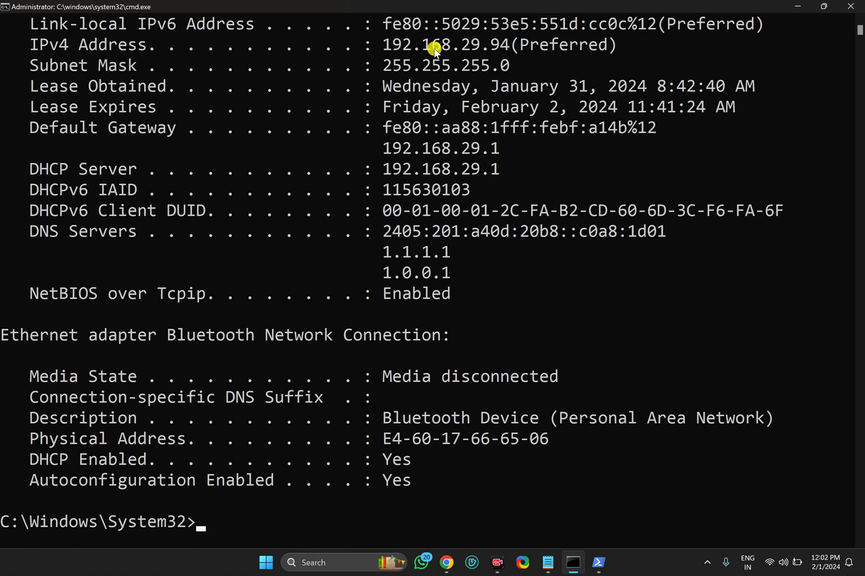
{"action": "scroll", "coordinate": [63, 285], "scroll_direction": "up", "scroll_amount": 2}
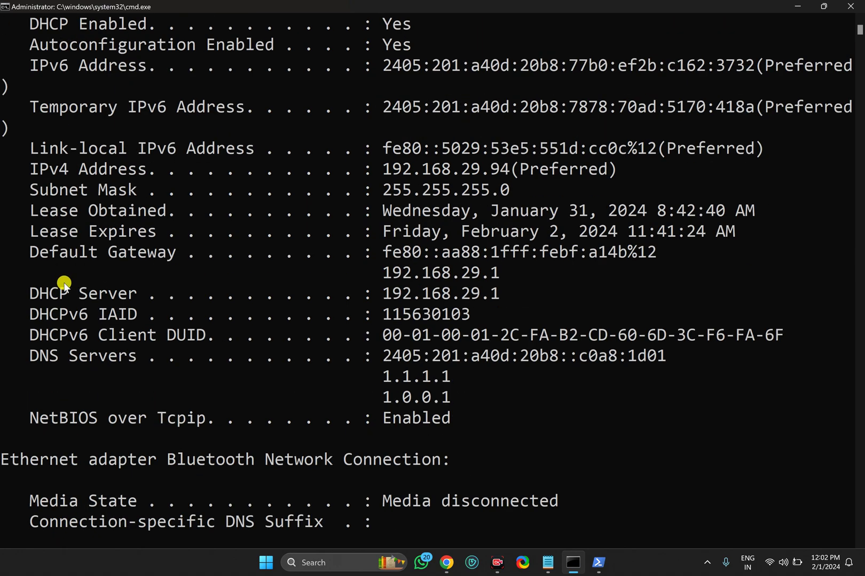
{"action": "scroll", "coordinate": [63, 283], "scroll_direction": "up", "scroll_amount": 3}
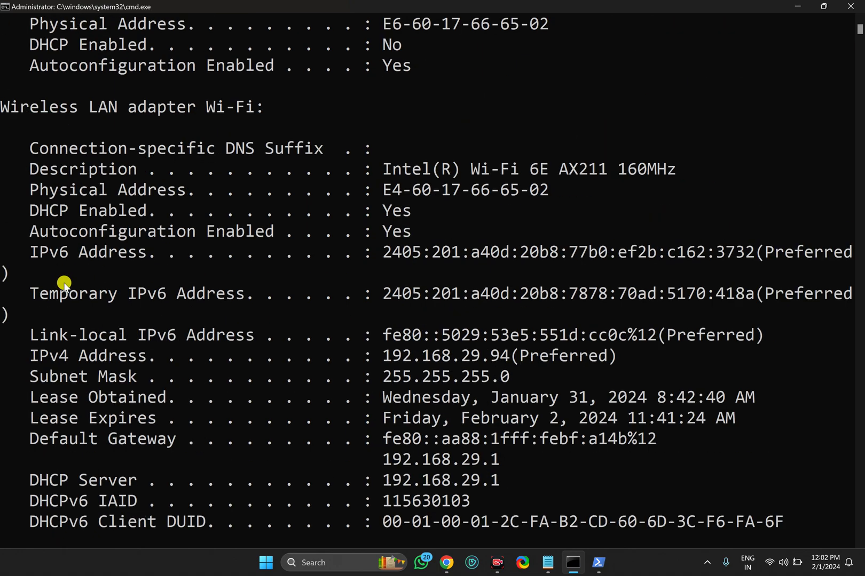
{"action": "scroll", "coordinate": [198, 274], "scroll_direction": "up", "scroll_amount": 2}
{"action": "left_click_drag", "start_coordinate": [206, 235], "coordinate": [253, 234]}
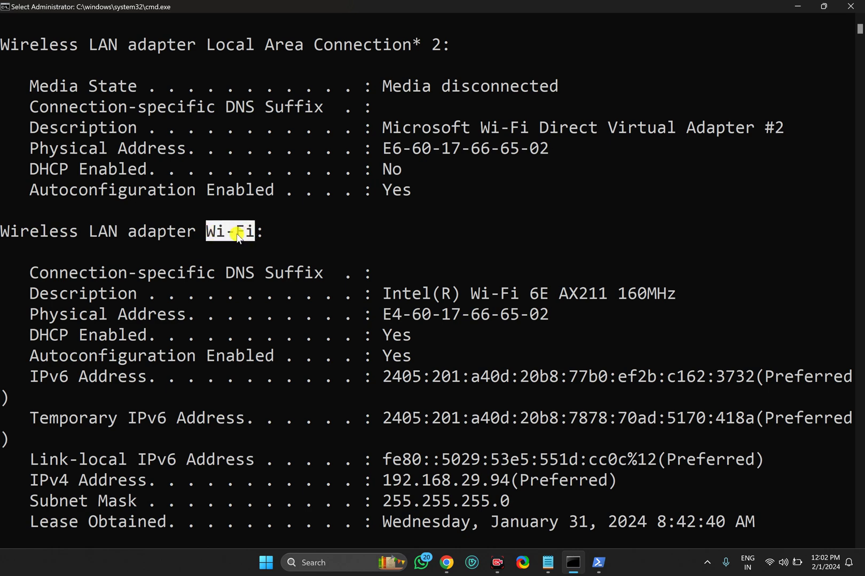
Step: Set the Wi-Fi adapter's primary DNS by running netsh interface ip set dns name="Wi-Fi" static 1.1.1.1
{"action": "scroll", "coordinate": [376, 407], "scroll_direction": "down", "scroll_amount": 15}
{"action": "scroll", "coordinate": [378, 409], "scroll_direction": "up", "scroll_amount": 1}
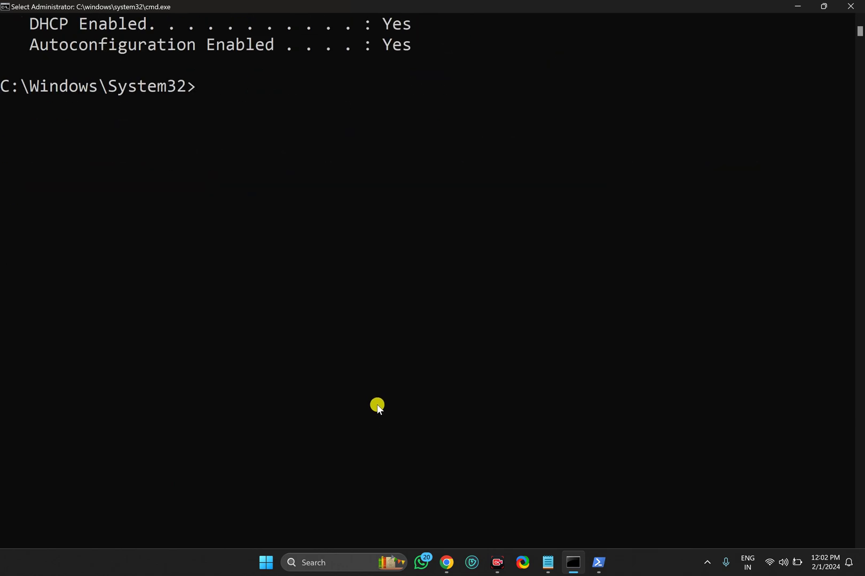
{"action": "key", "text": "Up"}
{"action": "key", "text": "Up"}
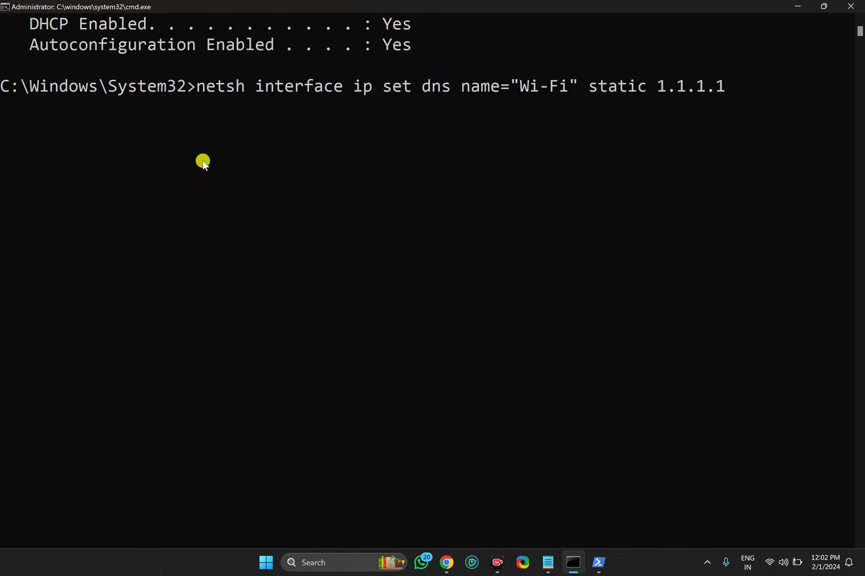
{"action": "left_click_drag", "start_coordinate": [658, 88], "coordinate": [720, 88]}
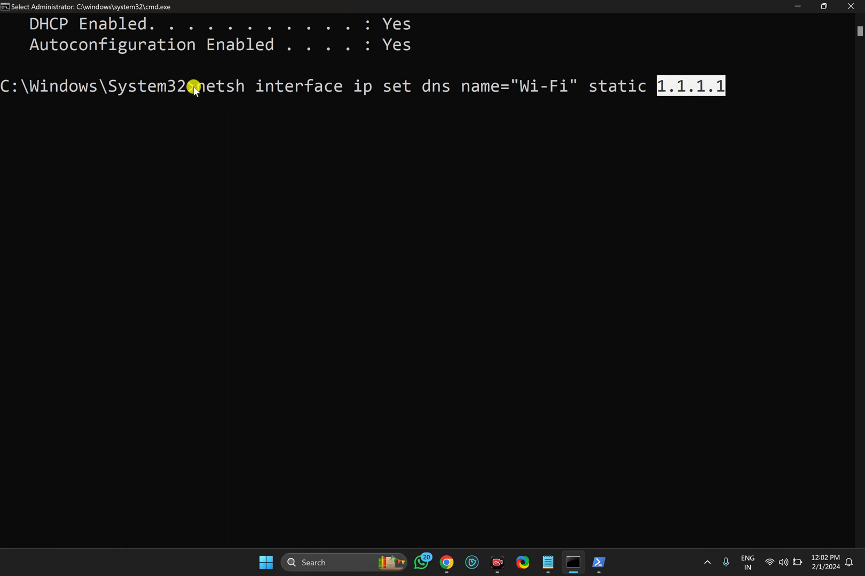
{"action": "left_click_drag", "start_coordinate": [197, 88], "coordinate": [562, 92]}
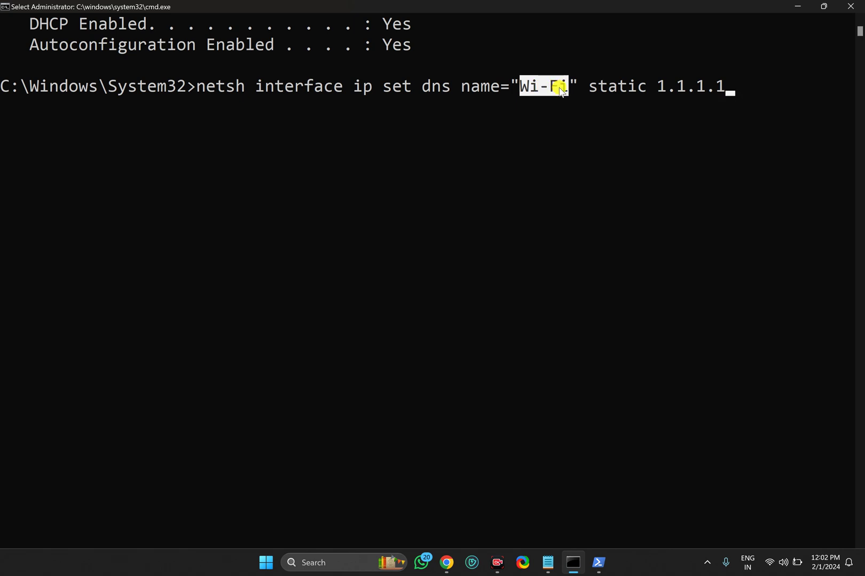
{"action": "left_click_drag", "start_coordinate": [561, 92], "coordinate": [560, 92]}
{"action": "left_click", "coordinate": [661, 89]}
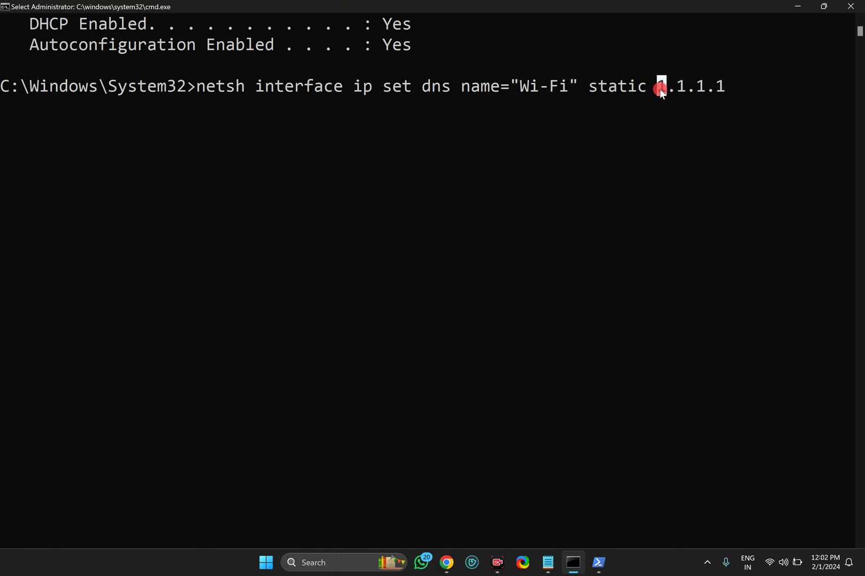
{"action": "left_click_drag", "start_coordinate": [660, 89], "coordinate": [716, 88]}
{"action": "left_click_drag", "start_coordinate": [656, 89], "coordinate": [724, 89]}
{"action": "left_click", "coordinate": [750, 86]}
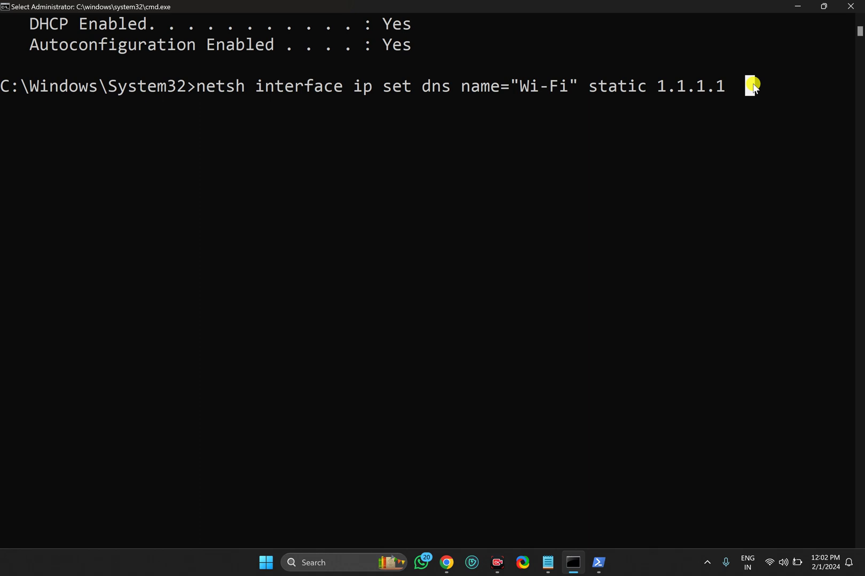
{"action": "right_click", "coordinate": [751, 85]}
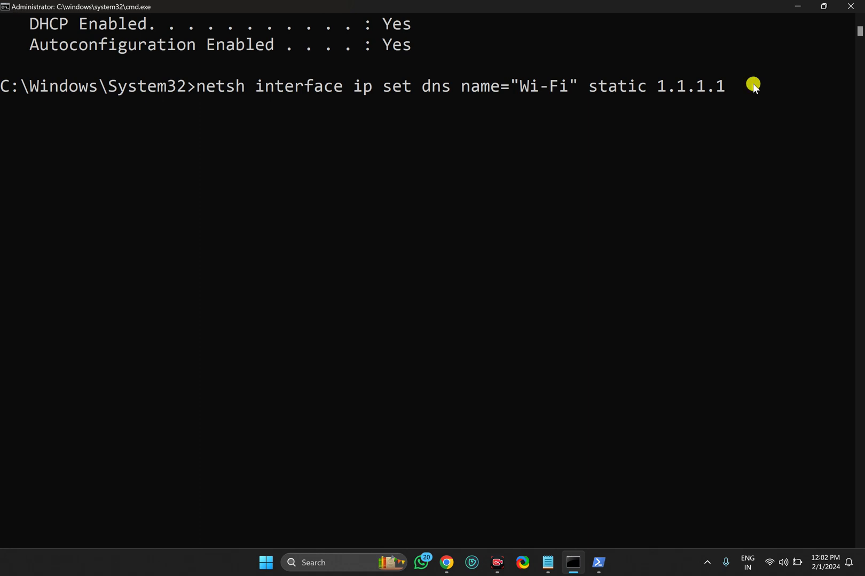
{"action": "key", "text": "Return"}
{"action": "left_click_drag", "start_coordinate": [197, 460], "coordinate": [719, 454]}
{"action": "scroll", "coordinate": [402, 446], "scroll_direction": "down", "scroll_amount": 2}
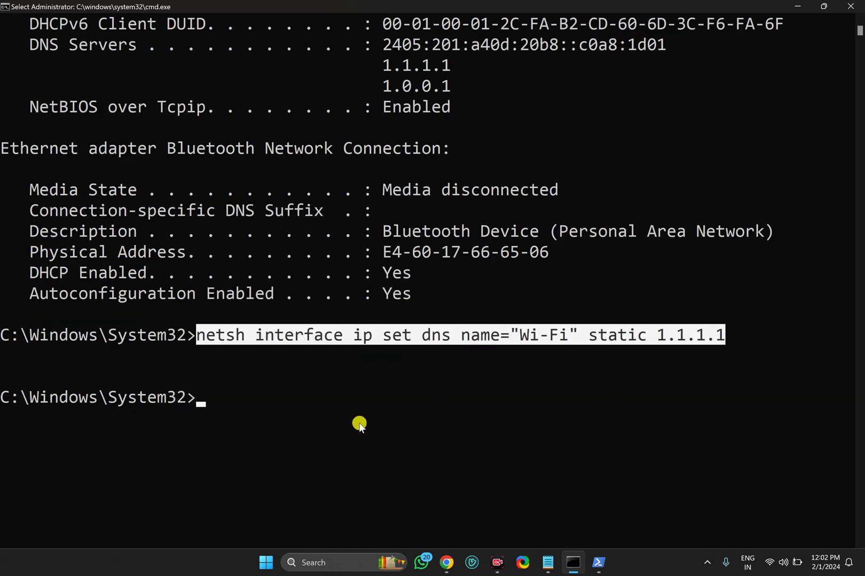
Step: Add the secondary DNS by running netsh interface ip add dns name="Wi-Fi" 1.0.0.1 index=2, and close Command Prompt
{"action": "left_click", "coordinate": [324, 400]}
{"action": "key", "text": "Up"}
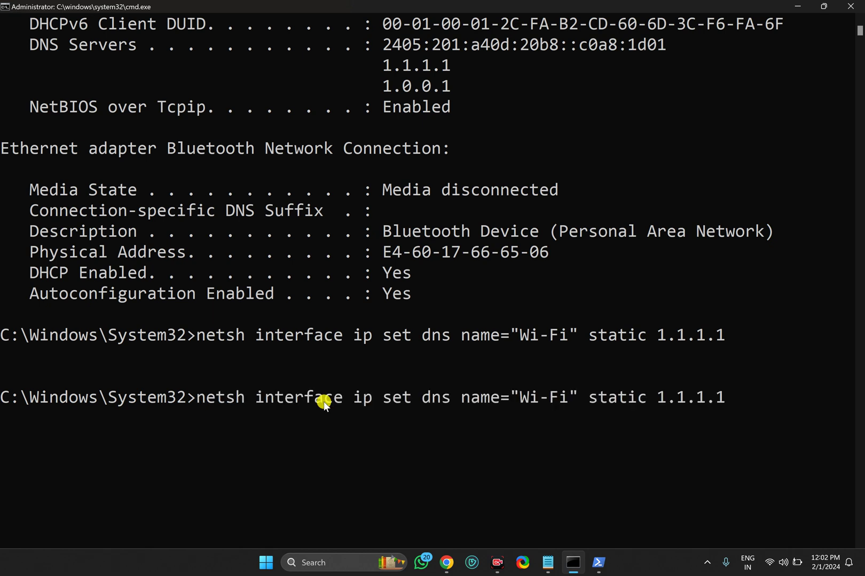
{"action": "key", "text": "Up"}
{"action": "key", "text": "Up"}
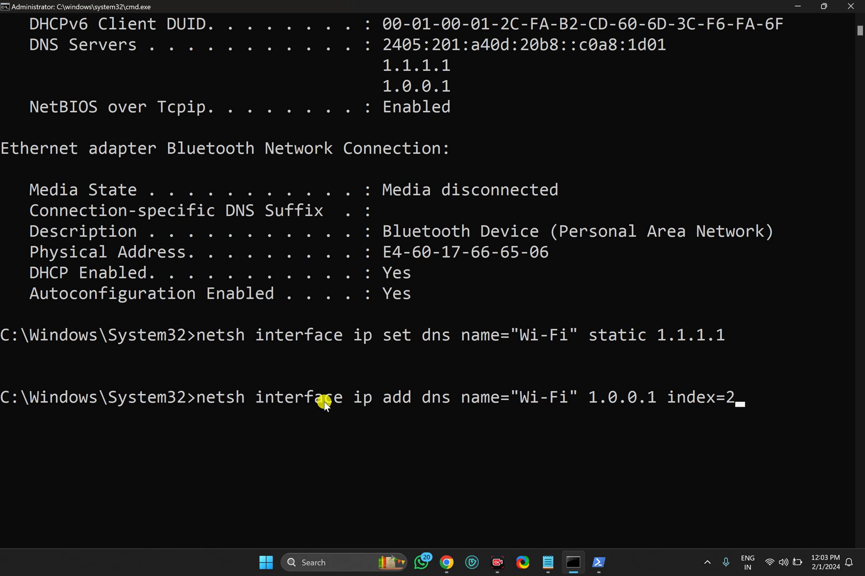
{"action": "left_click_drag", "start_coordinate": [199, 400], "coordinate": [651, 403]}
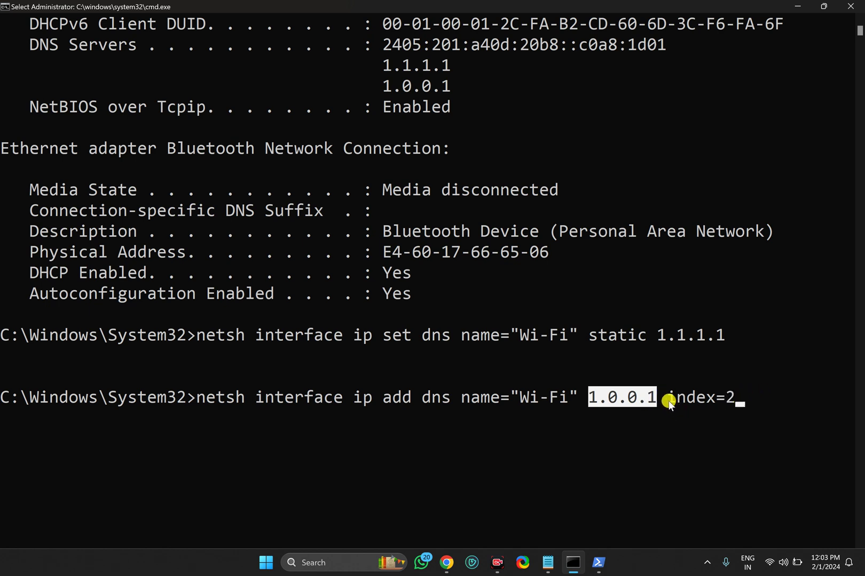
{"action": "left_click_drag", "start_coordinate": [667, 399], "coordinate": [740, 401]}
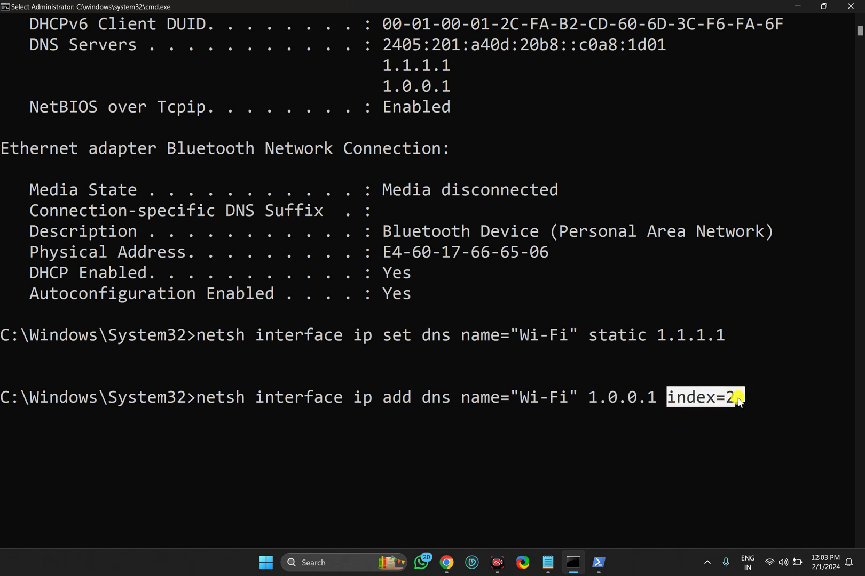
{"action": "right_click", "coordinate": [738, 399]}
{"action": "key", "text": "Return"}
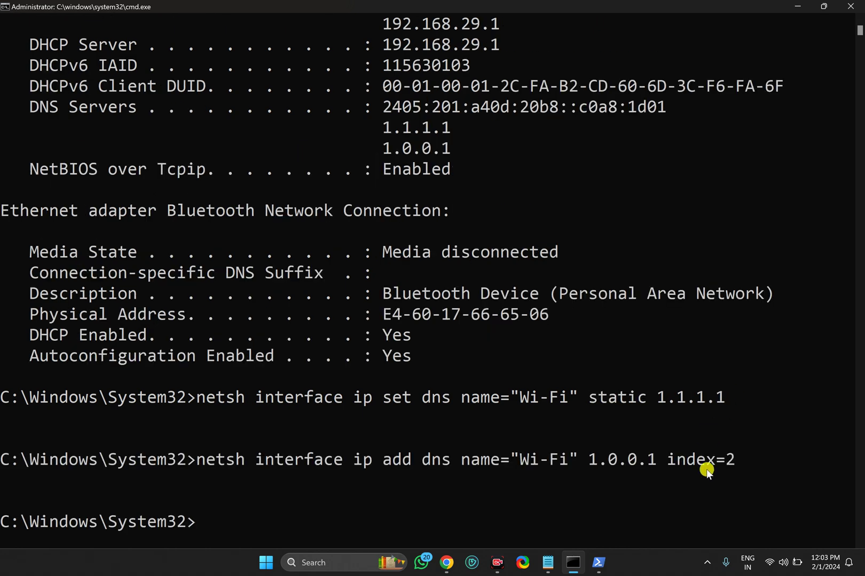
{"action": "left_click_drag", "start_coordinate": [748, 463], "coordinate": [205, 464]}
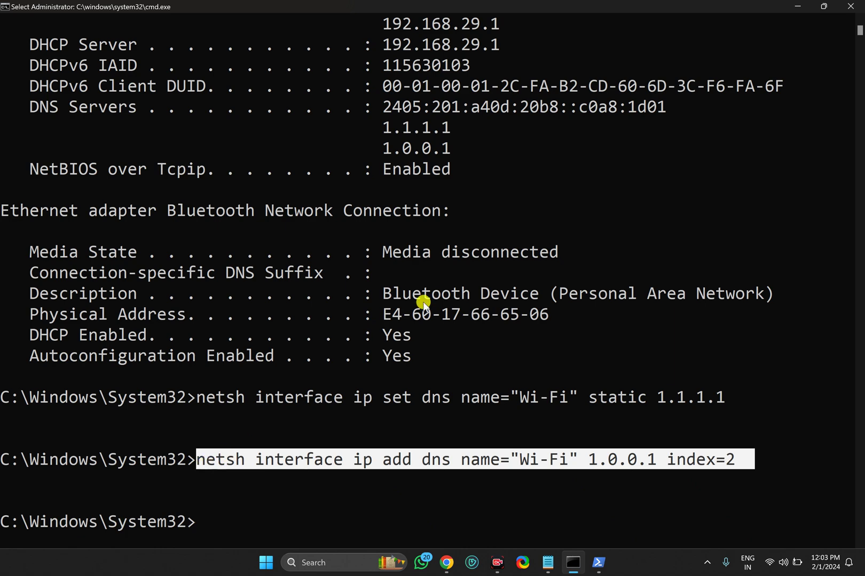
{"action": "left_click", "coordinate": [860, 5]}
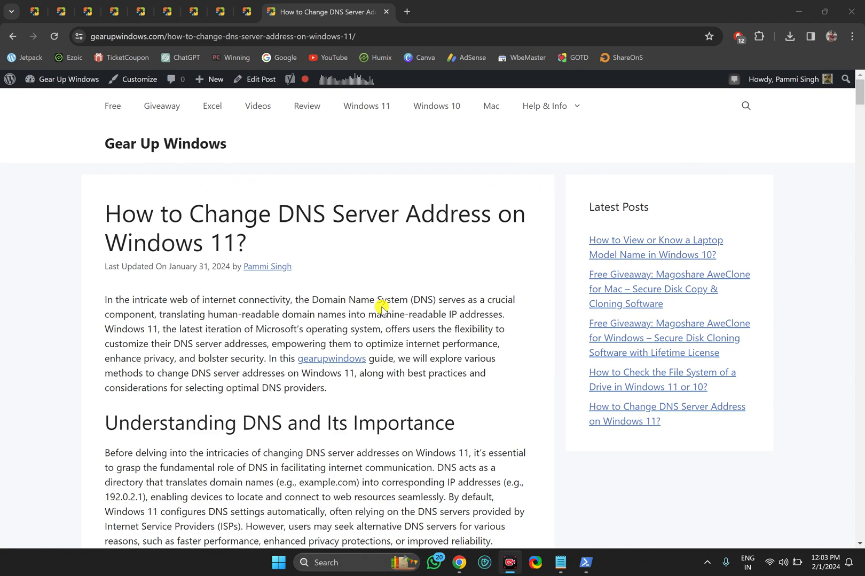
Step: Search Windows for powersh and open Windows PowerShell as administrator
{"action": "left_click", "coordinate": [280, 563]}
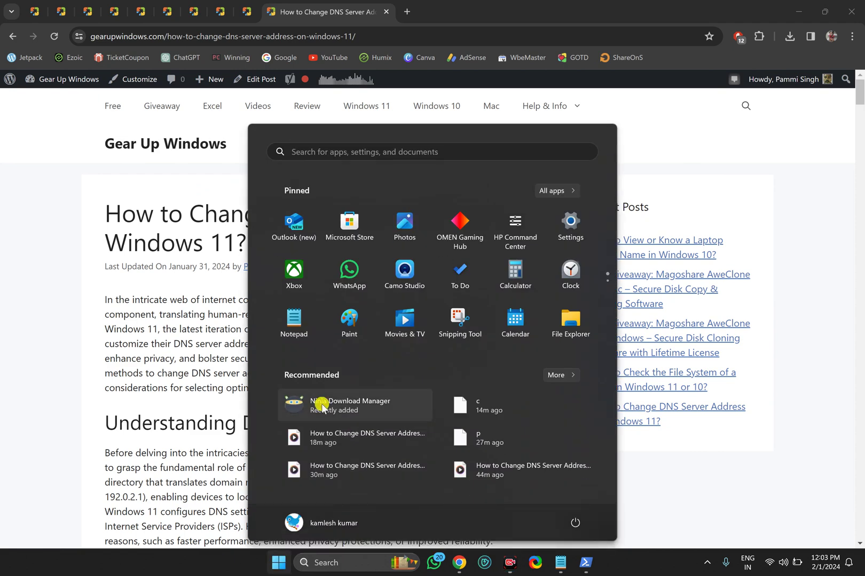
{"action": "type", "text": "powersh"}
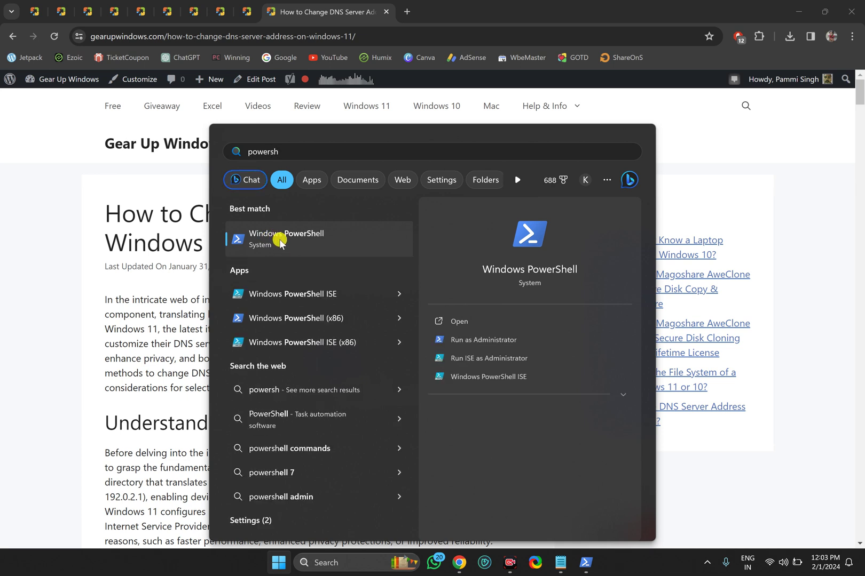
{"action": "right_click", "coordinate": [281, 241]}
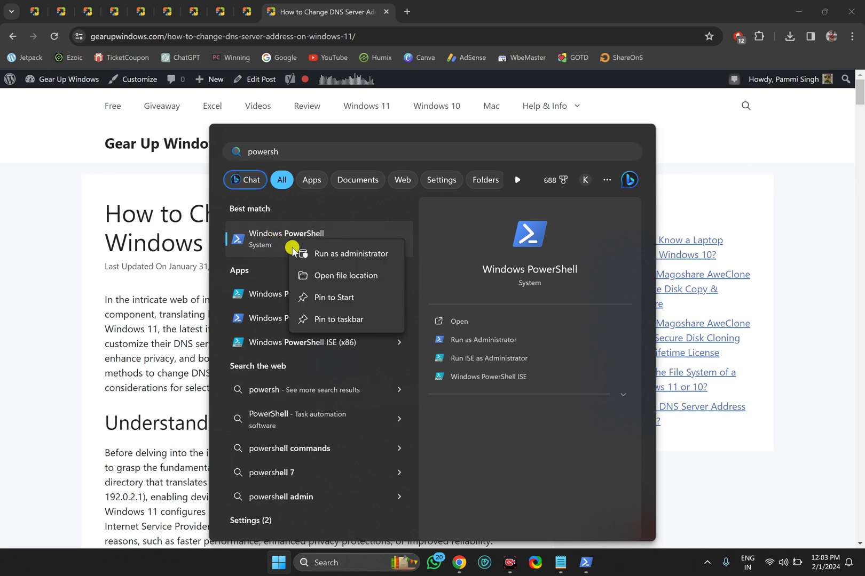
{"action": "left_click", "coordinate": [318, 255]}
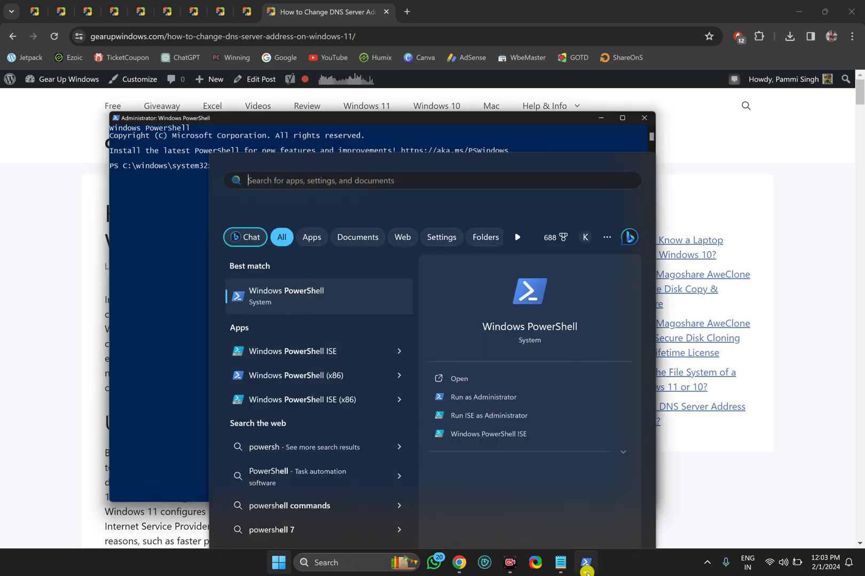
{"action": "type", "text": "Set-DnsClientServerAddress -InterfaceIndex 12 -ServerAddresses 8.8.8.8"}
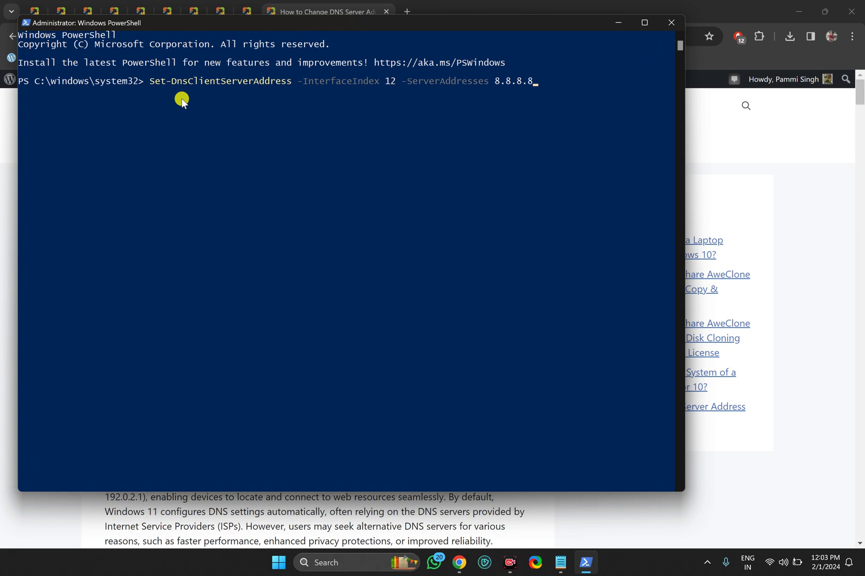
{"action": "type", "text": ", 8.8.4.4"}
{"action": "key", "text": "Escape"}
{"action": "type", "text": "ipconfig /all"}
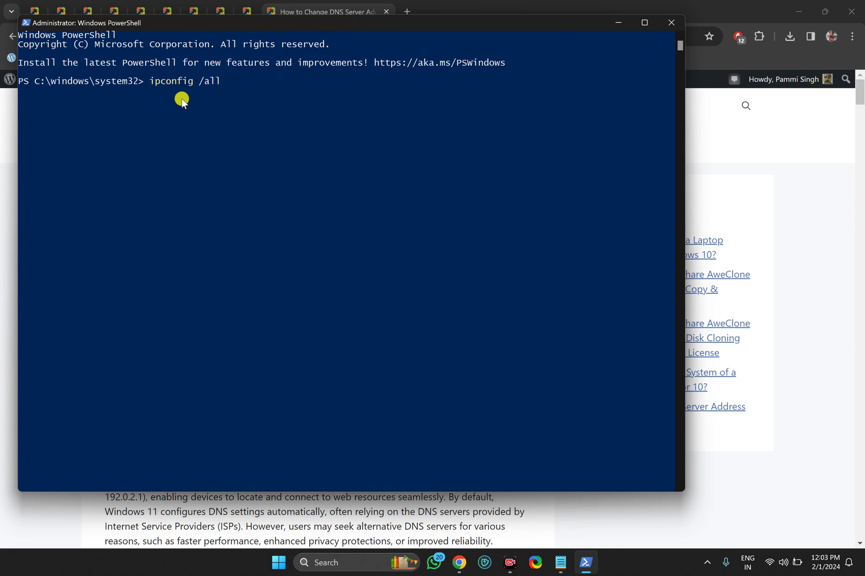
{"action": "key", "text": "Escape"}
Step: Run Get-NetIPConfiguration to list the network adapters' configuration
{"action": "key", "text": "Up"}
{"action": "key", "text": "Up"}
{"action": "key", "text": "Up"}
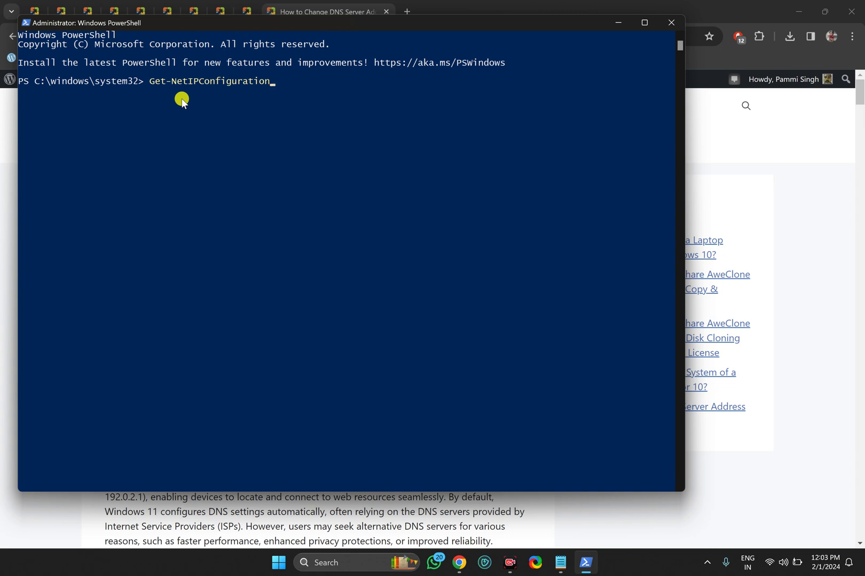
{"action": "left_click_drag", "start_coordinate": [145, 82], "coordinate": [281, 84]}
{"action": "left_click", "coordinate": [298, 83]}
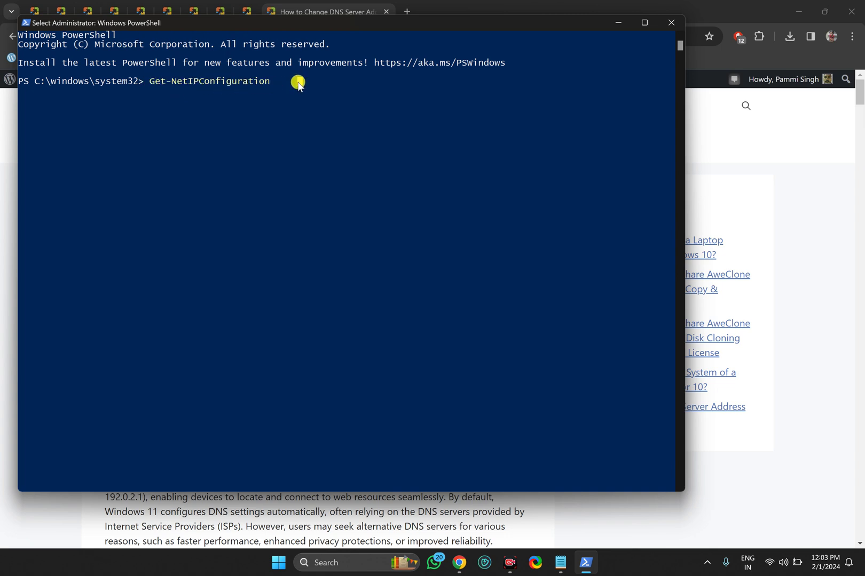
{"action": "left_click", "coordinate": [298, 83]}
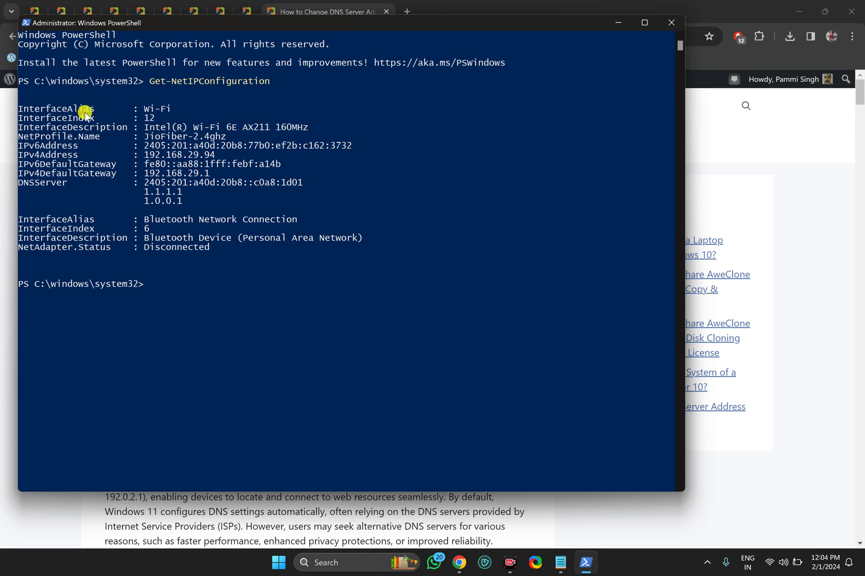
Step: Highlight the Wi-Fi adapter's InterfaceAlias and InterfaceIndex entries in the configuration output
{"action": "left_click_drag", "start_coordinate": [141, 109], "coordinate": [169, 111]}
{"action": "left_click", "coordinate": [169, 111]}
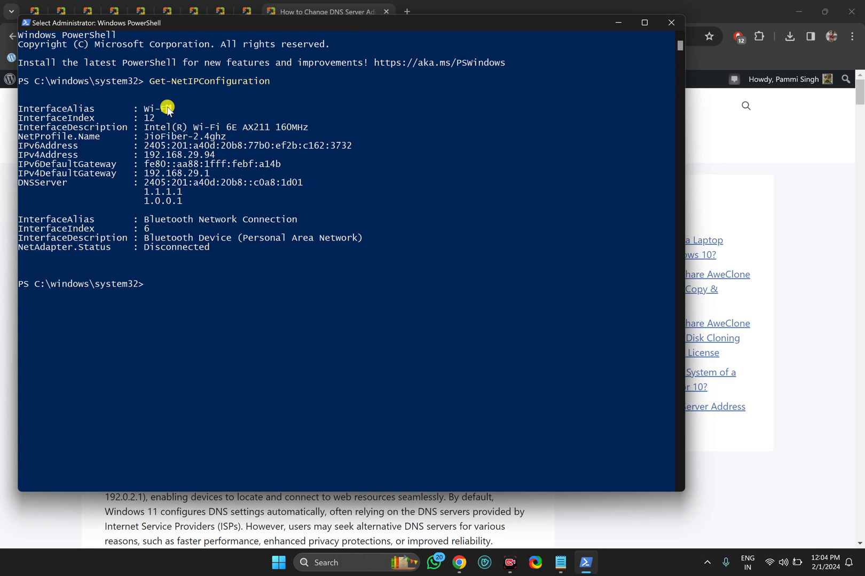
{"action": "left_click_drag", "start_coordinate": [147, 111], "coordinate": [172, 110]}
{"action": "double_click", "coordinate": [46, 108]}
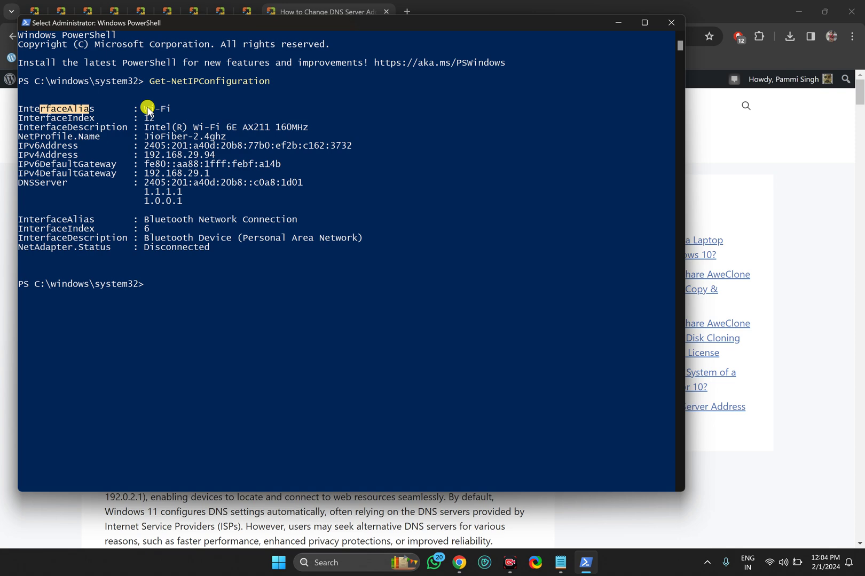
{"action": "left_click", "coordinate": [154, 109]}
{"action": "left_click_drag", "start_coordinate": [153, 108], "coordinate": [170, 109]}
{"action": "left_click_drag", "start_coordinate": [305, 24], "coordinate": [371, 53]}
{"action": "left_click_drag", "start_coordinate": [86, 149], "coordinate": [164, 155]}
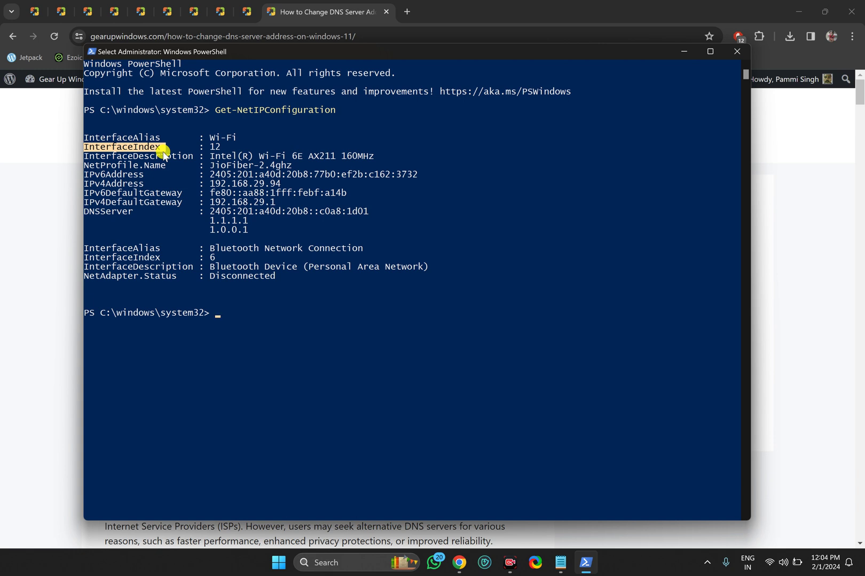
{"action": "double_click", "coordinate": [213, 147]}
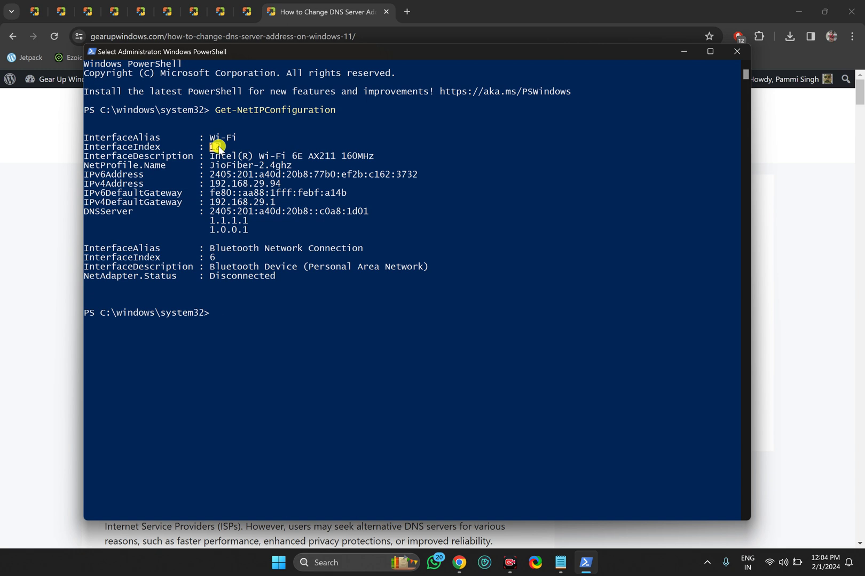
Step: Set the Wi-Fi adapter's primary DNS by running Set-DnsClientServerAddress -InterfaceIndex 12 -ServerAddresses 8.8.8.8
{"action": "key", "text": "Escape"}
{"action": "key", "text": "Up"}
{"action": "key", "text": "Up"}
{"action": "key", "text": "Up"}
{"action": "key", "text": "Up"}
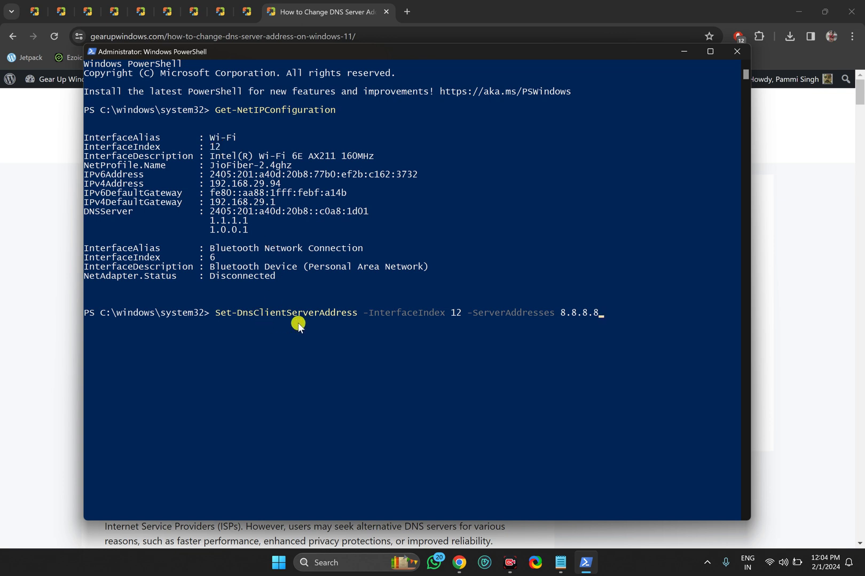
{"action": "double_click", "coordinate": [456, 313]}
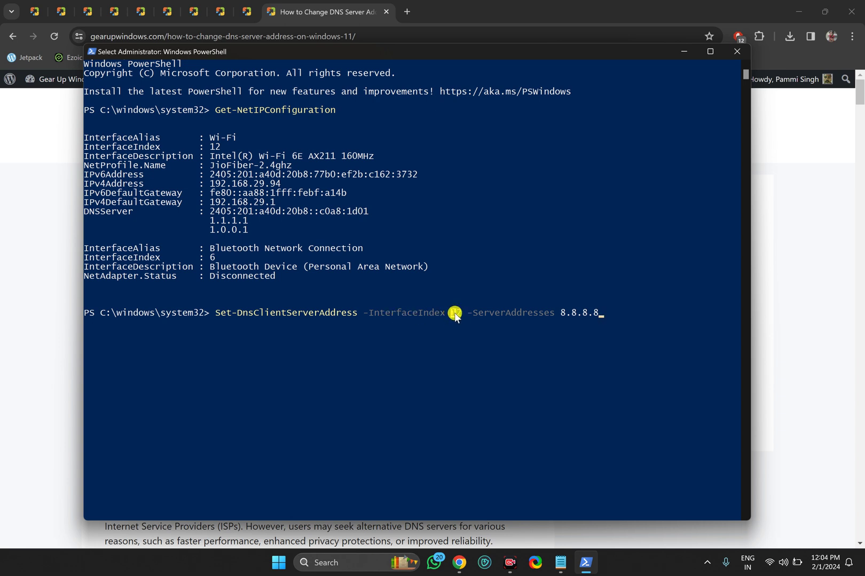
{"action": "double_click", "coordinate": [215, 146]}
{"action": "double_click", "coordinate": [454, 314]}
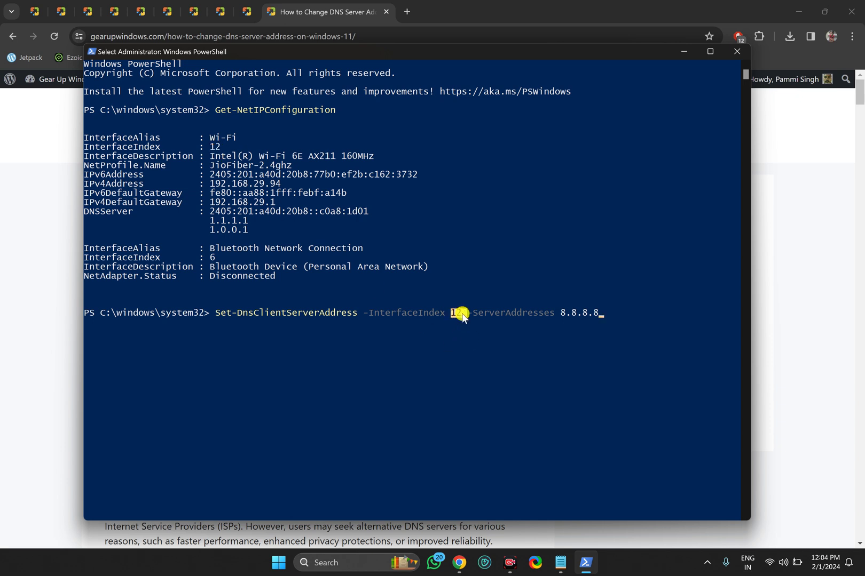
{"action": "left_click_drag", "start_coordinate": [561, 315], "coordinate": [580, 316]}
{"action": "left_click_drag", "start_coordinate": [567, 315], "coordinate": [592, 316]}
{"action": "left_click", "coordinate": [568, 316]}
{"action": "key", "text": "Return"}
{"action": "key", "text": "Return"}
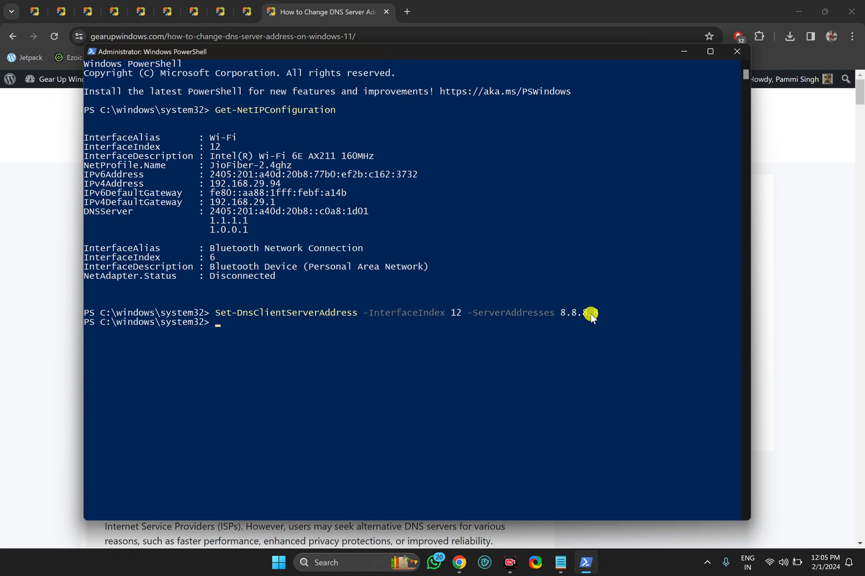
Step: Set both primary and secondary DNS by running Set-DnsClientServerAddress -InterfaceIndex 12 -ServerAddresses 8.8.8.8, 8.8.4.4
{"action": "key", "text": "Up"}
{"action": "key", "text": "Up"}
{"action": "key", "text": "Down"}
{"action": "key", "text": "Down"}
{"action": "key", "text": "Up"}
{"action": "key", "text": "Up"}
{"action": "key", "text": "Up"}
{"action": "key", "text": "Up"}
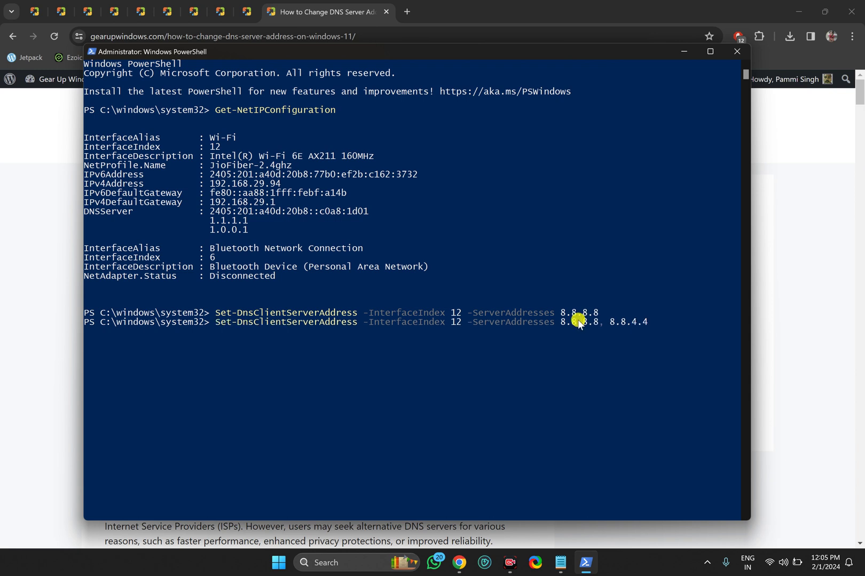
{"action": "double_click", "coordinate": [454, 322]}
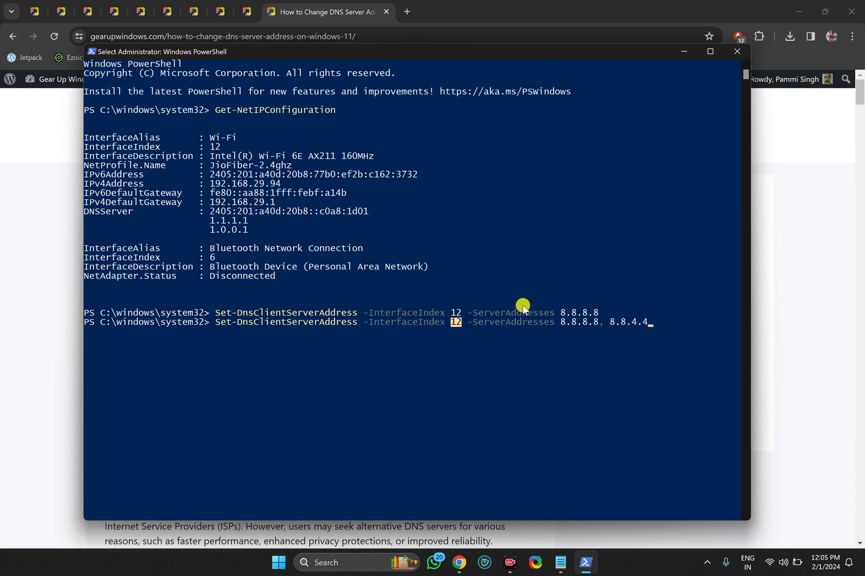
{"action": "left_click_drag", "start_coordinate": [559, 323], "coordinate": [595, 326]}
{"action": "left_click_drag", "start_coordinate": [611, 323], "coordinate": [649, 325]}
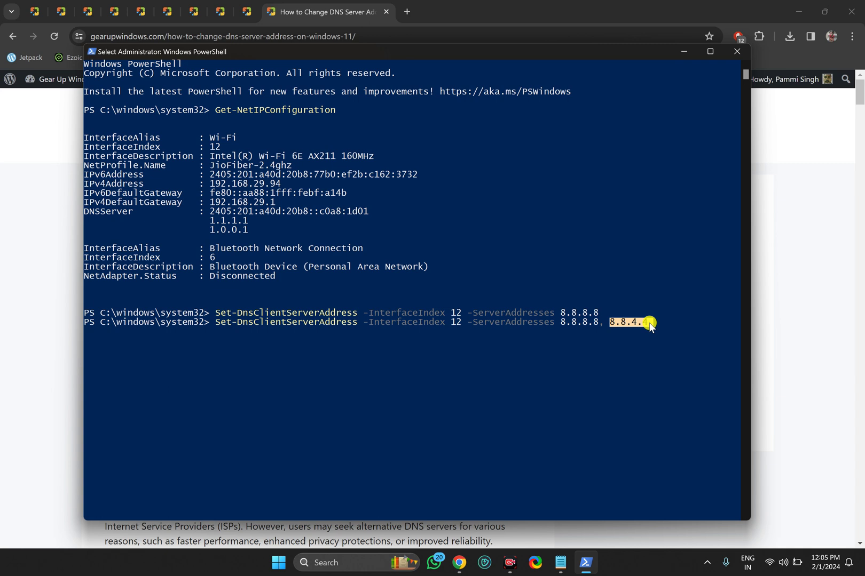
{"action": "key", "text": "ctrl+c"}
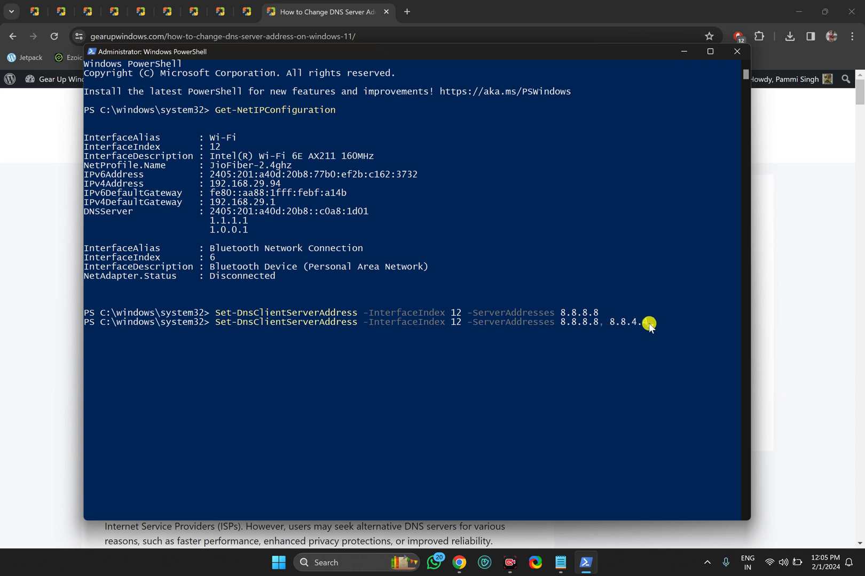
{"action": "key", "text": "Return"}
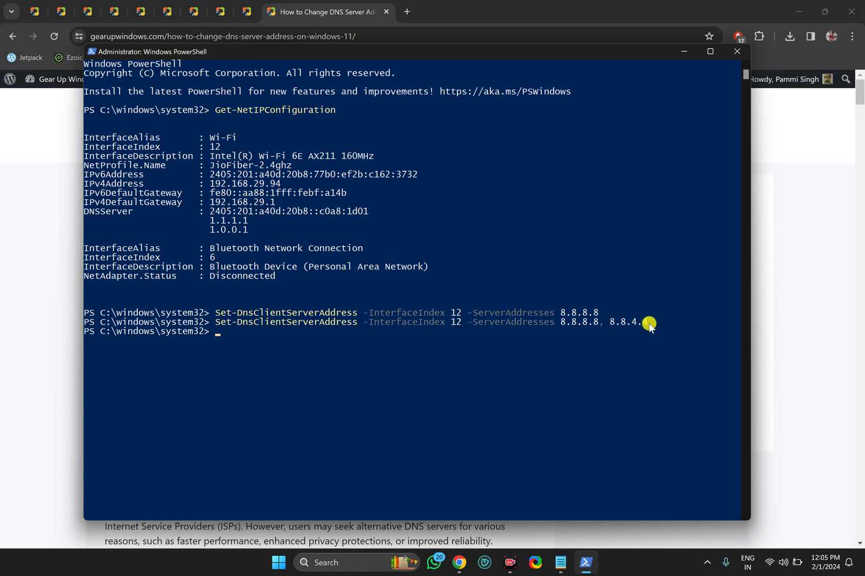